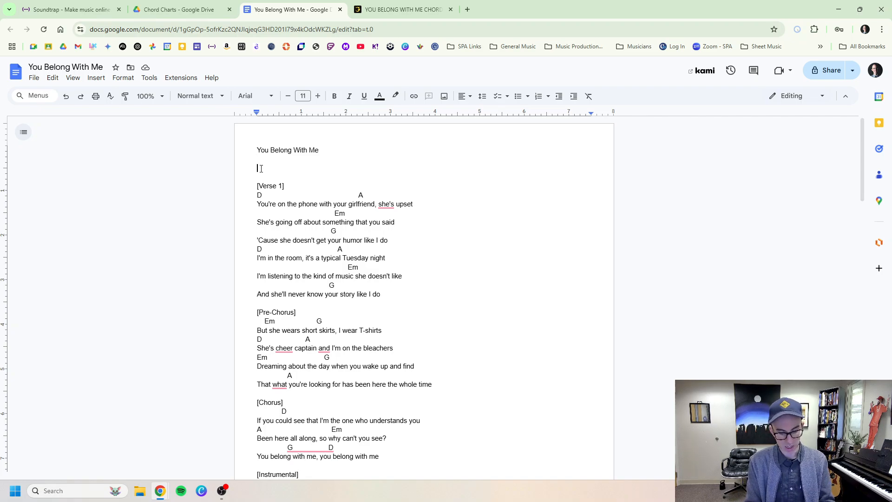
Step: Start a chord line below the song title with two measures of D, |D---|---|, removing the misplaced A measures
{"action": "type", "text": "|D-"}
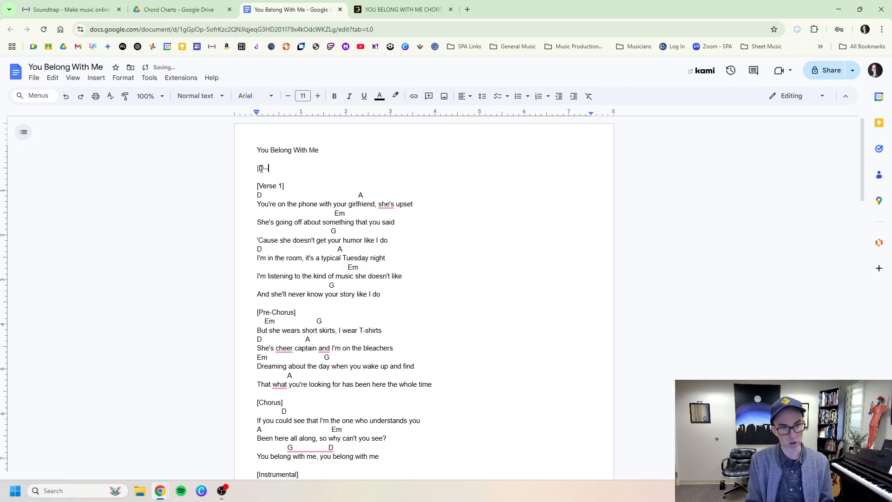
{"action": "type", "text": "--|A---|----|"}
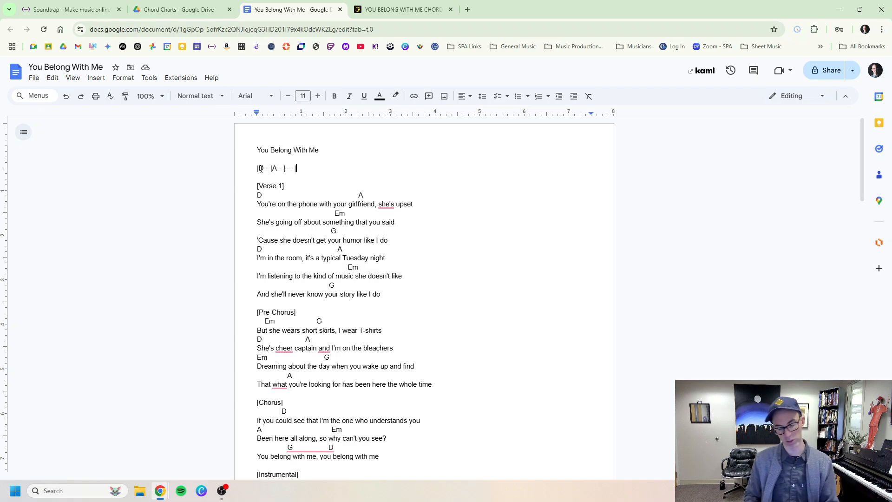
{"action": "key", "text": "BackSpace"}
{"action": "key", "text": "BackSpace"}
{"action": "key", "text": "BackSpace"}
{"action": "key", "text": "BackSpace"}
{"action": "key", "text": "BackSpace"}
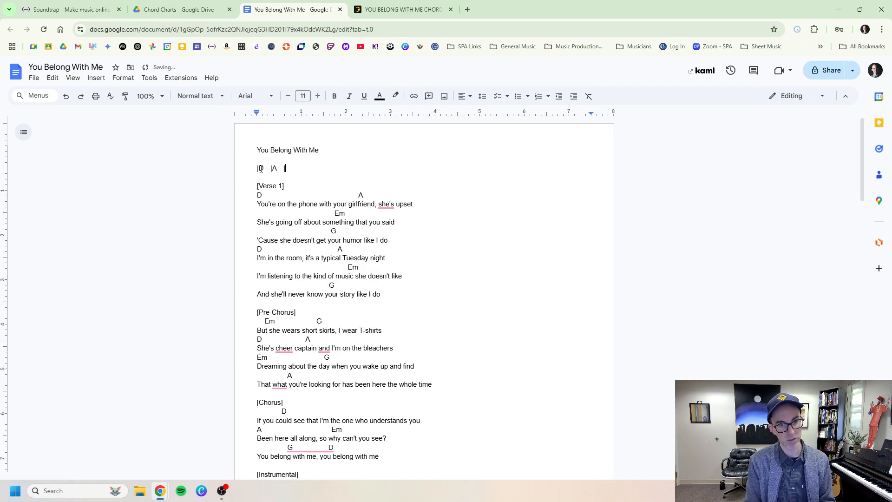
{"action": "key", "text": "BackSpace"}
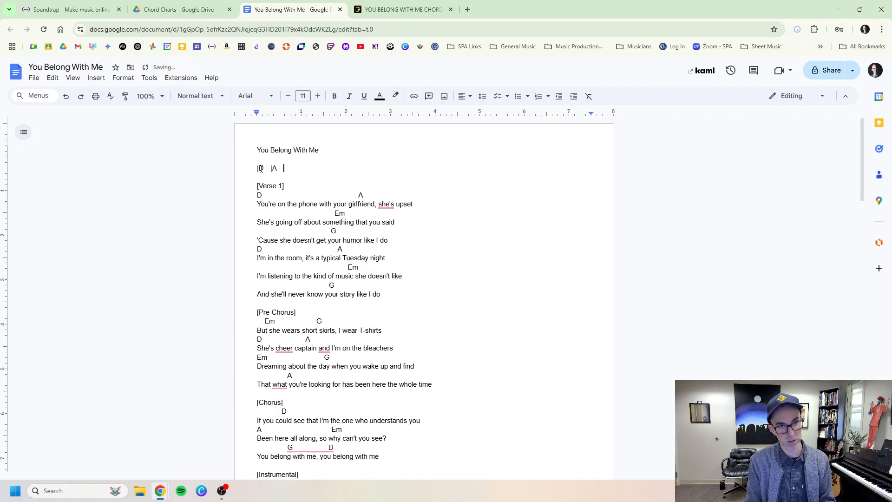
{"action": "key", "text": "BackSpace"}
{"action": "key", "text": "BackSpace"}
{"action": "key", "text": "BackSpace"}
{"action": "key", "text": "BackSpace"}
{"action": "type", "text": "---"}
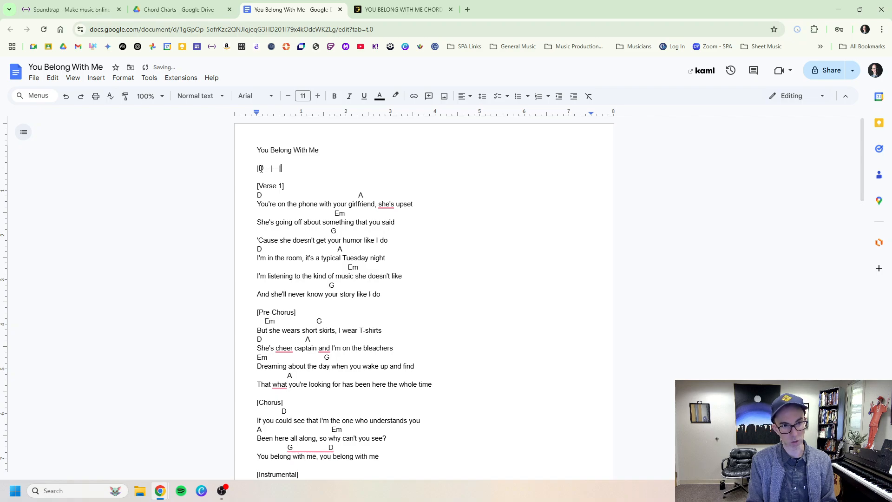
Step: Continue the chord line with two measures each of A, Em and G: |A---|----|Em---|----|G---|----|
{"action": "type", "text": "|A---|----|"}
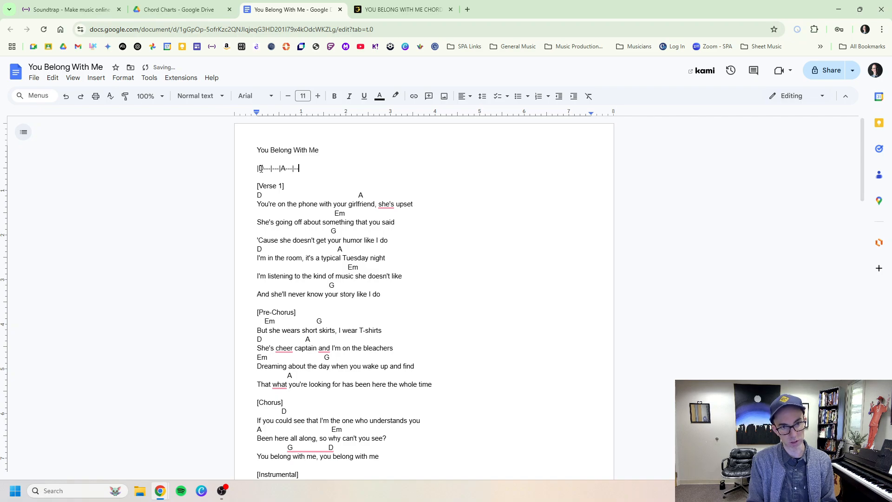
{"action": "type", "text": "Em"}
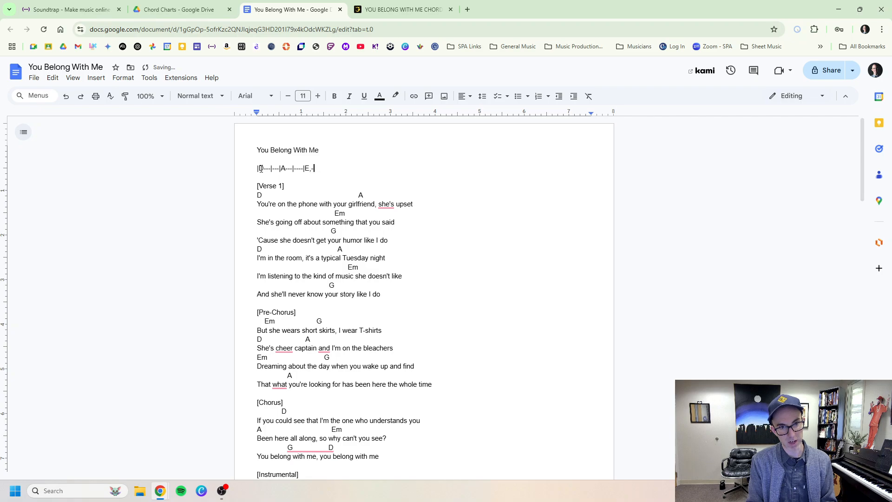
{"action": "type", "text": "---|---|"}
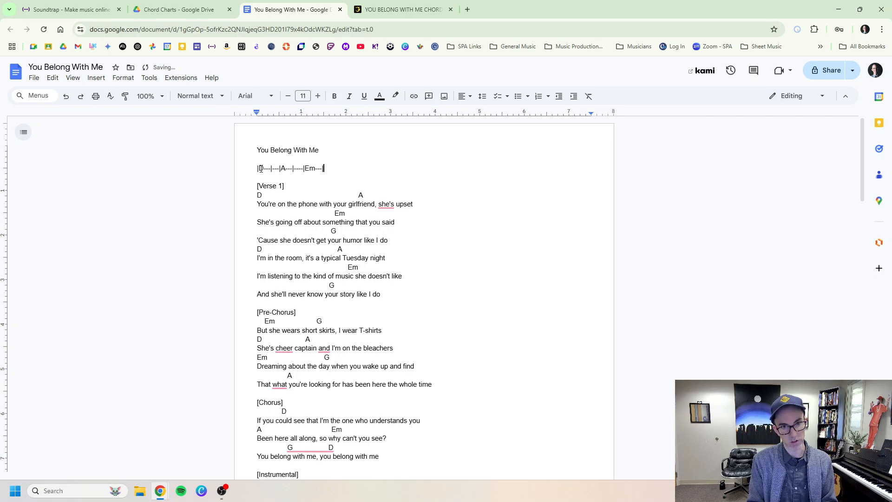
{"action": "type", "text": "-|G"}
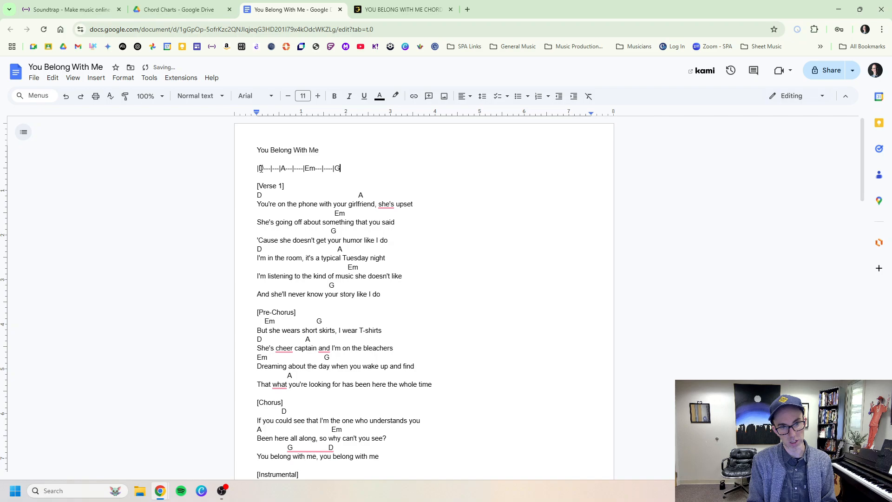
{"action": "type", "text": "---|----|"}
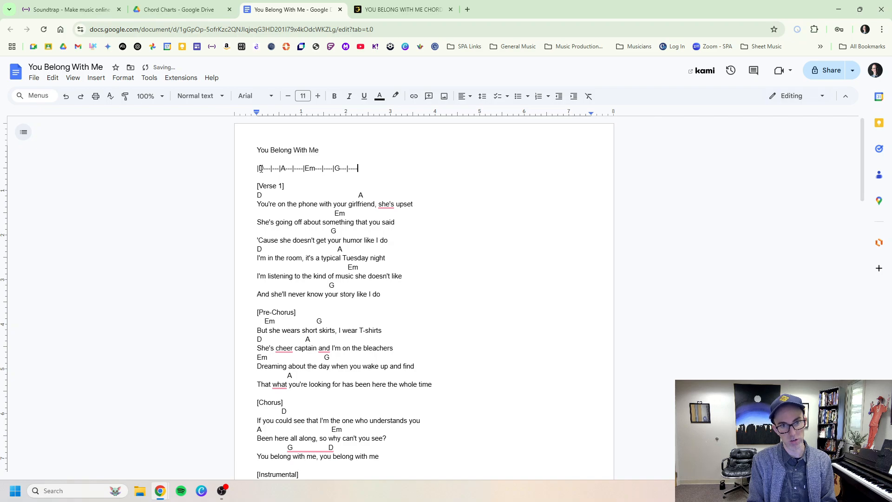
Step: Add the heading Verse above the chord line and insert the missing dash in its second measure
{"action": "key", "text": "Home"}
{"action": "key", "text": "Return"}
{"action": "key", "text": "Up"}
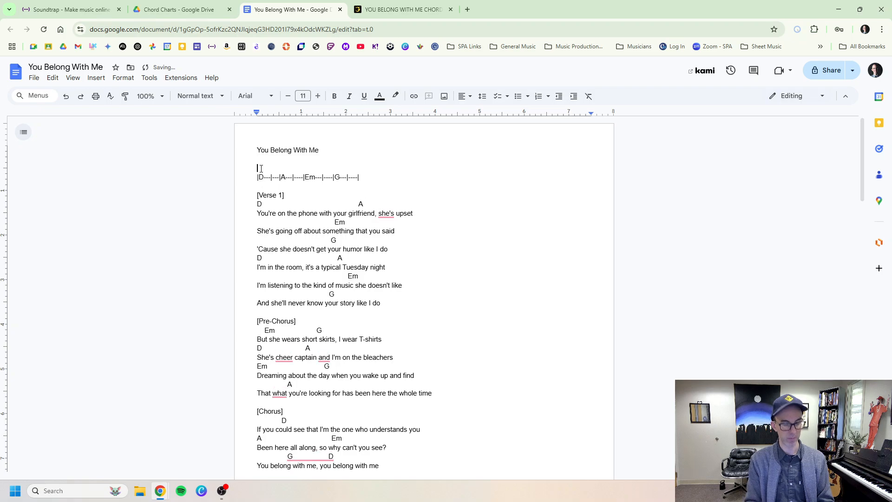
{"action": "type", "text": "Verse |D"}
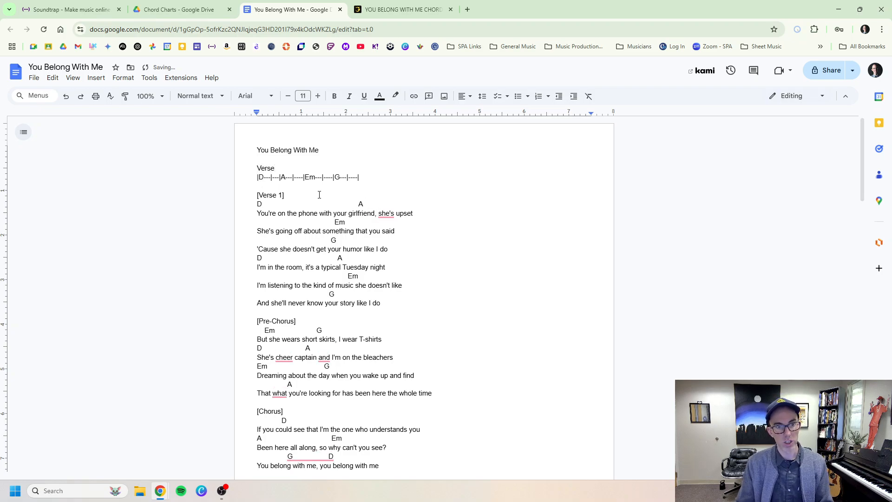
{"action": "type", "text": "-"}
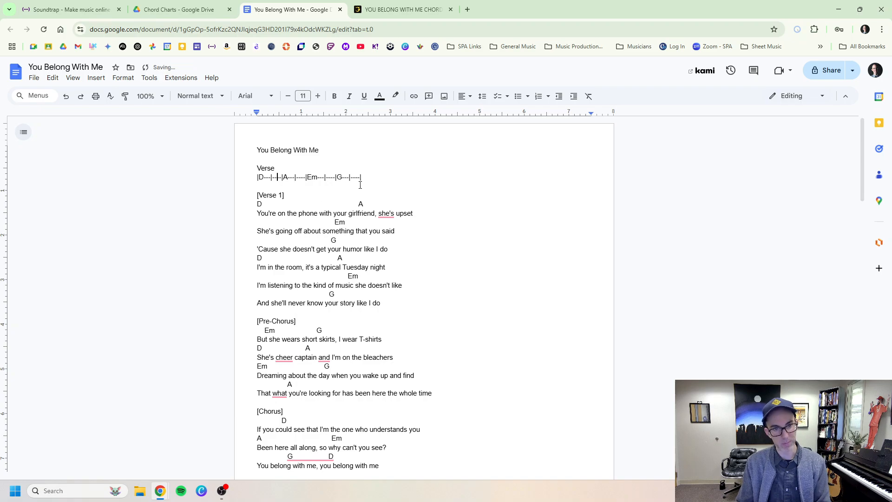
Step: Add a Prechorus heading below the verse chord line, separated by a blank line
{"action": "left_click", "coordinate": [398, 183]}
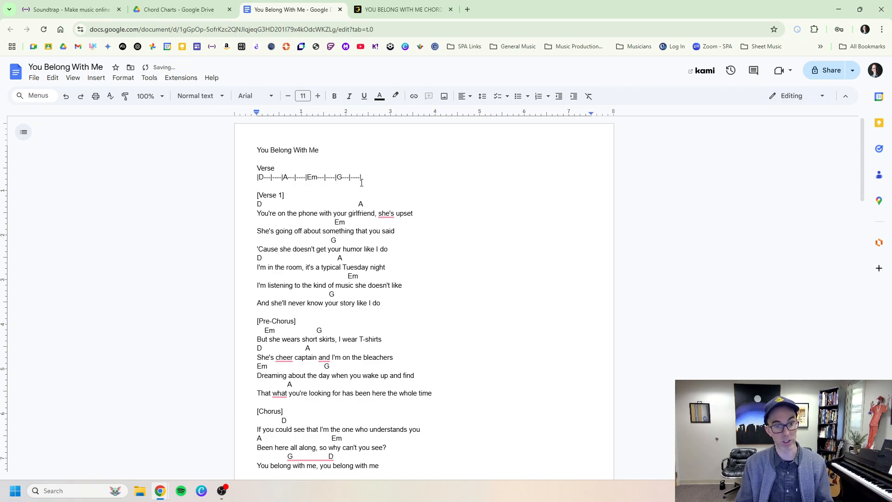
{"action": "left_click", "coordinate": [389, 177]}
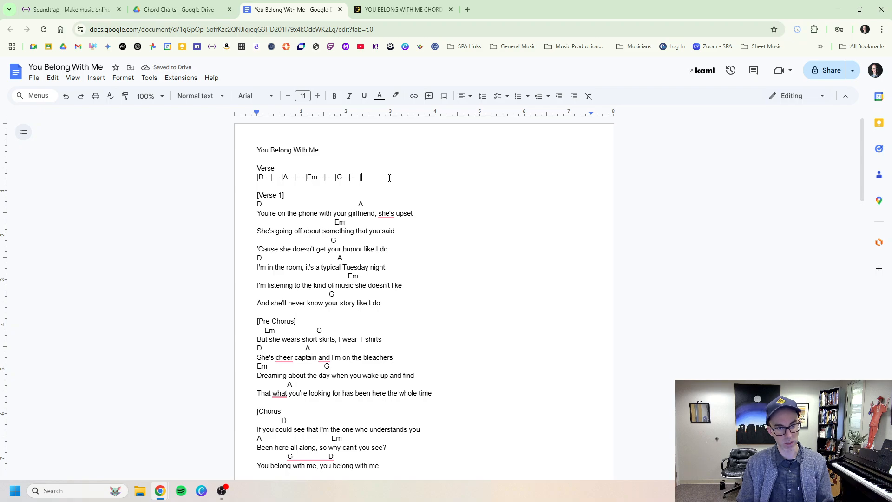
{"action": "key", "text": "Return"}
{"action": "key", "text": "Return"}
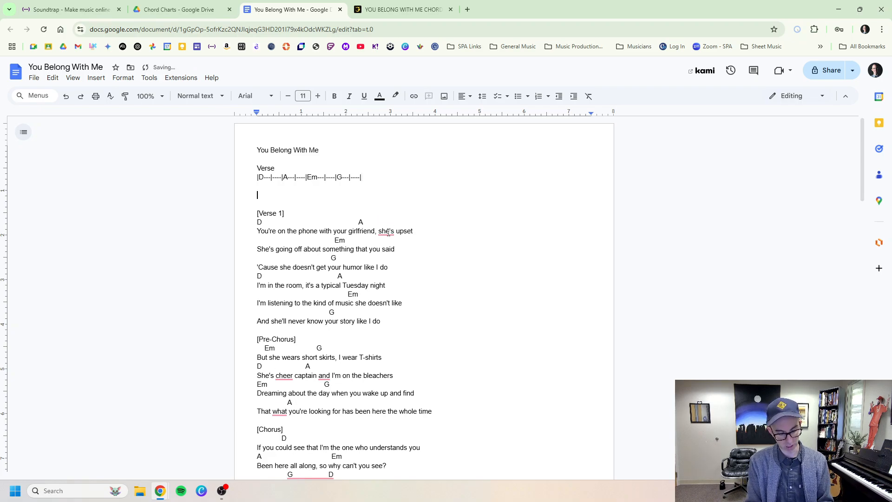
{"action": "type", "text": "Prechorus"}
{"action": "key", "text": "Return"}
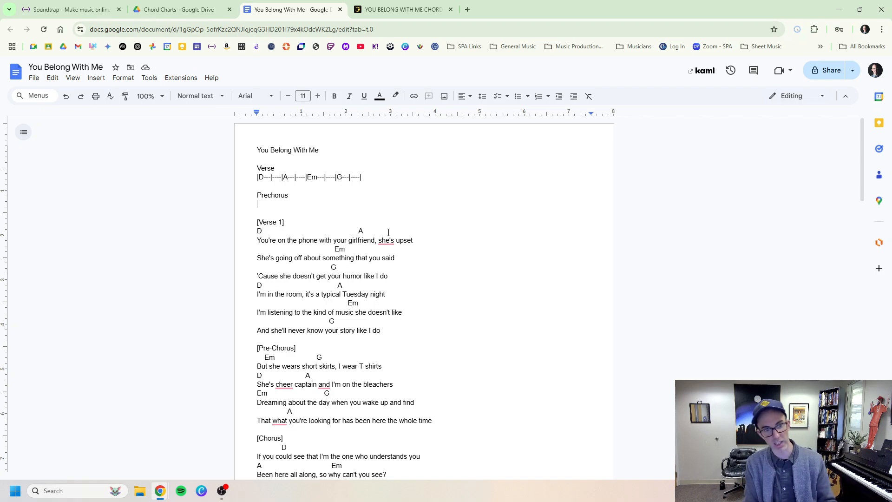
Step: Enter |Em---|G---|D---|A---| x2 under Prechorus and mark the verse chord line x2 as well
{"action": "type", "text": "|Em-"}
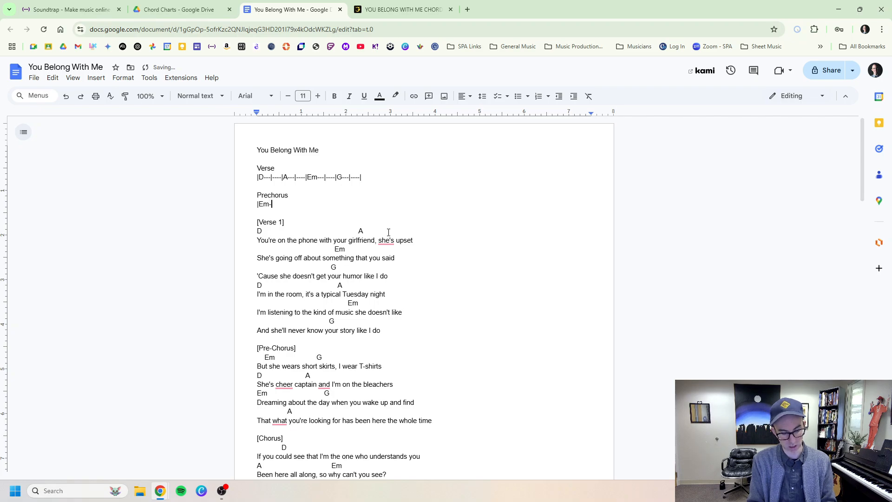
{"action": "type", "text": "--|G---|"}
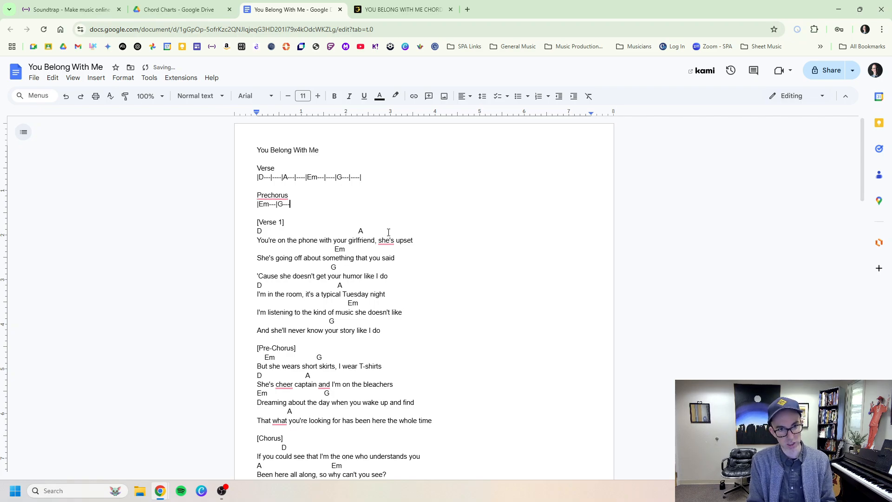
{"action": "type", "text": "D---|A---|"}
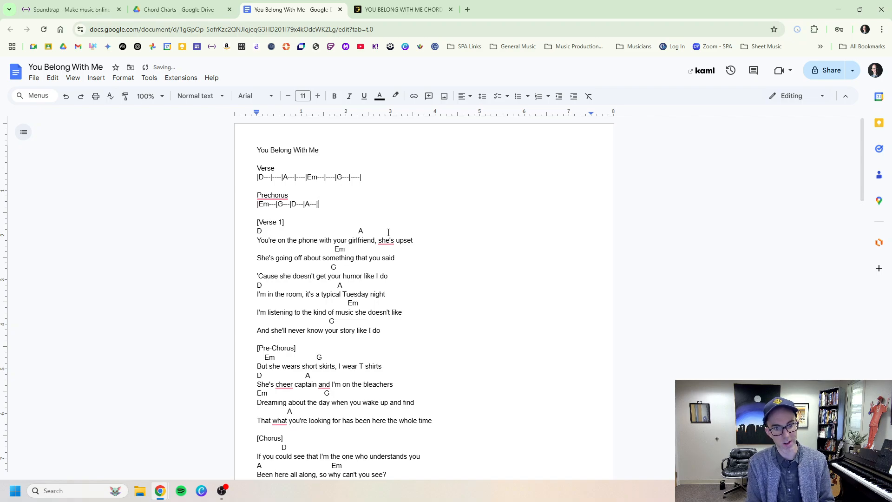
{"action": "type", "text": " x2"}
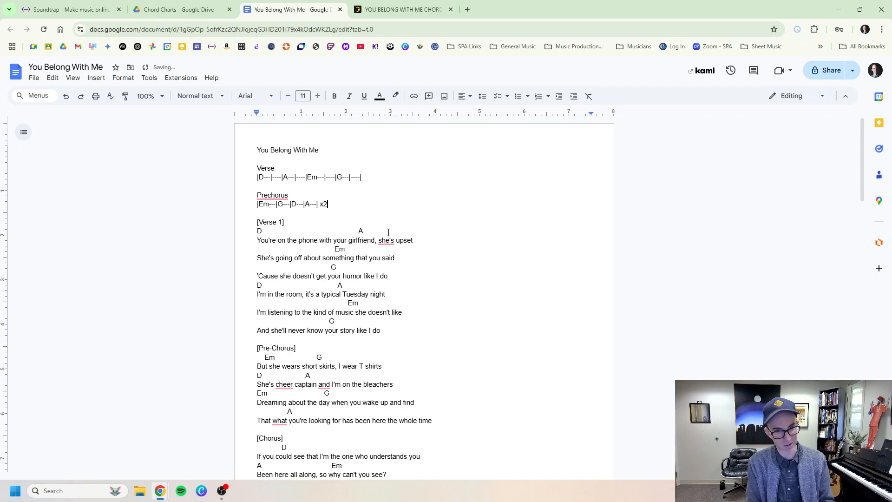
{"action": "left_click", "coordinate": [392, 177]}
{"action": "type", "text": "x2"}
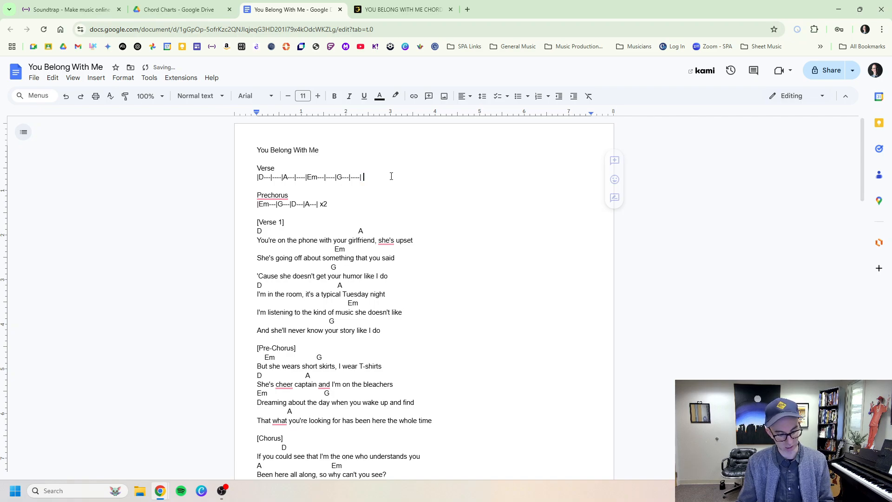
Step: Add a Chorus heading below the prechorus chords and start its chord line with a bar line
{"action": "left_click", "coordinate": [353, 204]}
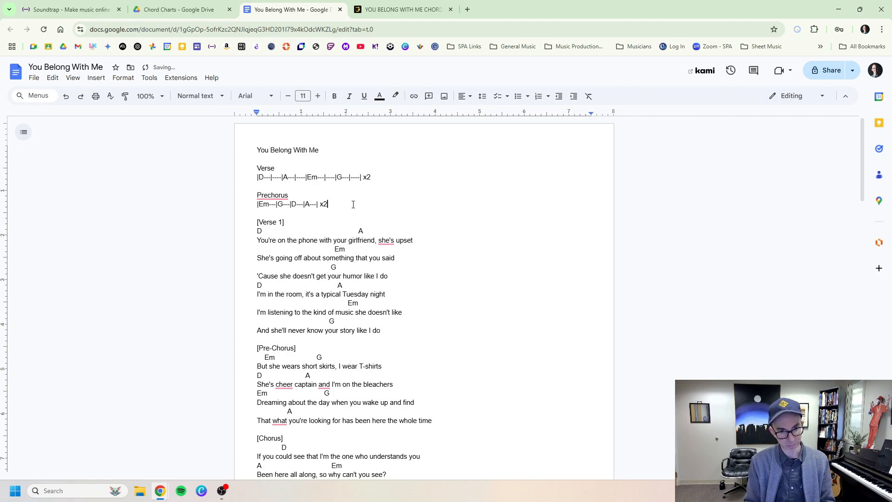
{"action": "key", "text": "Return"}
{"action": "key", "text": "Return"}
{"action": "type", "text": "Chorus"}
{"action": "key", "text": "Return"}
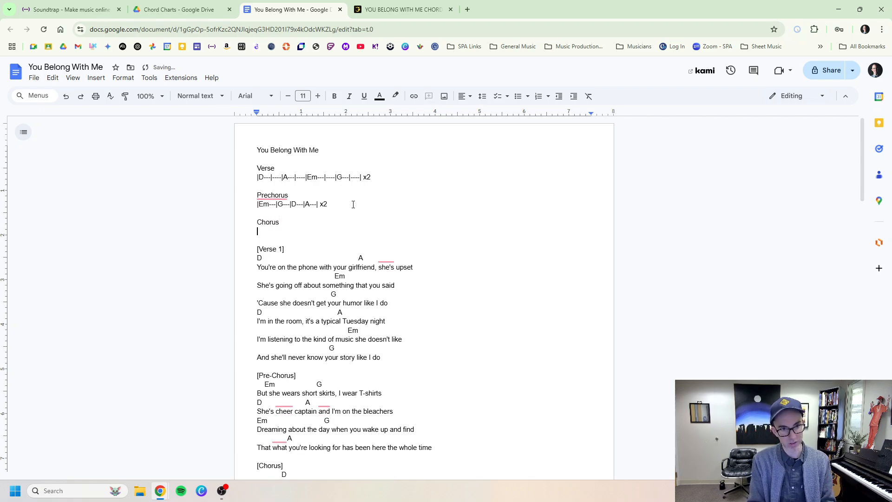
{"action": "type", "text": "|"}
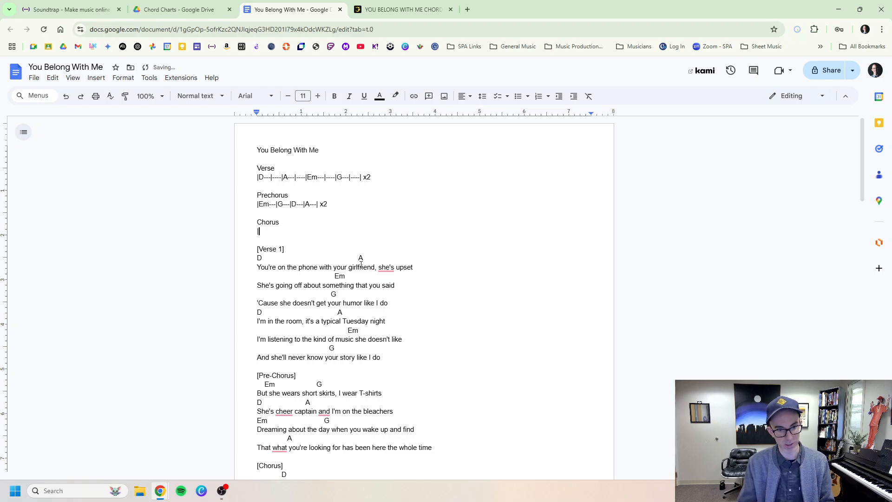
Step: Copy the verse chord measures without the x2 into the line under Chorus and remove the duplicate bar line at its start
{"action": "scroll", "coordinate": [360, 265], "scroll_direction": "down", "scroll_amount": 2}
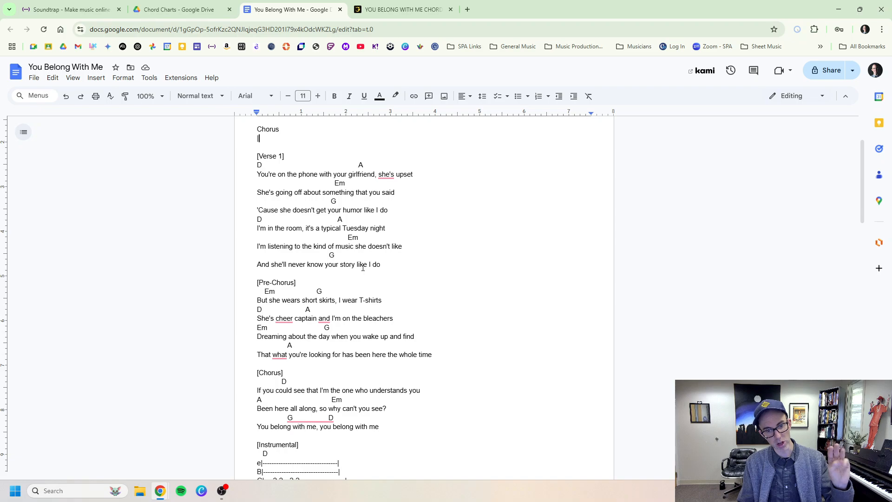
{"action": "scroll", "coordinate": [363, 267], "scroll_direction": "up", "scroll_amount": 2}
{"action": "scroll", "coordinate": [309, 237], "scroll_direction": "down", "scroll_amount": 1}
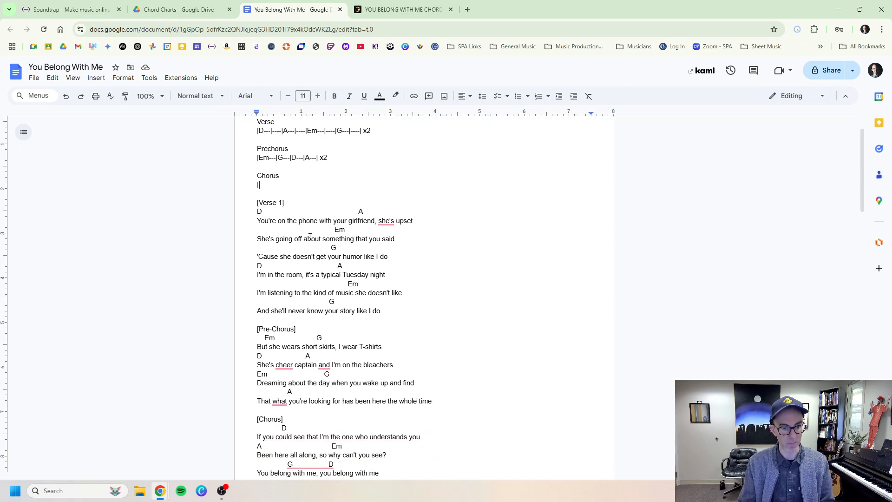
{"action": "scroll", "coordinate": [309, 236], "scroll_direction": "up", "scroll_amount": 1}
{"action": "scroll", "coordinate": [309, 237], "scroll_direction": "down", "scroll_amount": 2}
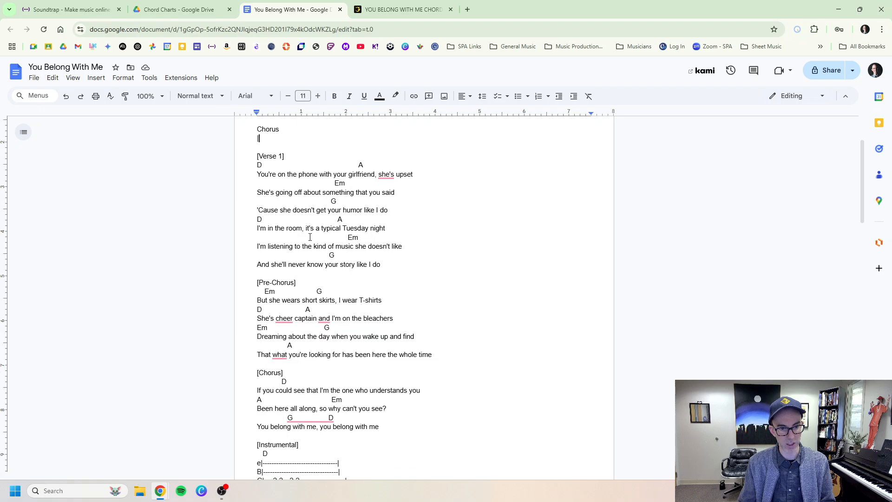
{"action": "scroll", "coordinate": [309, 237], "scroll_direction": "up", "scroll_amount": 2}
{"action": "left_click_drag", "start_coordinate": [253, 176], "coordinate": [361, 179]}
{"action": "key", "text": "ctrl+c"}
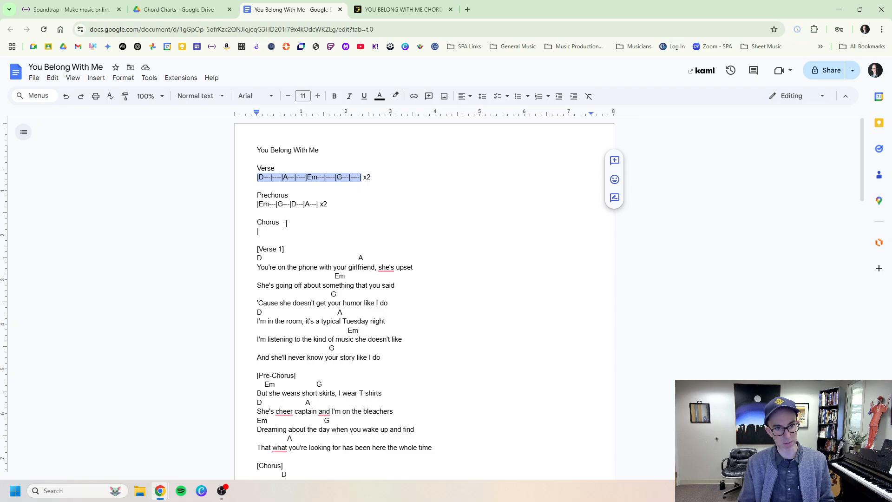
{"action": "left_click", "coordinate": [280, 231]}
{"action": "key", "text": "ctrl+v"}
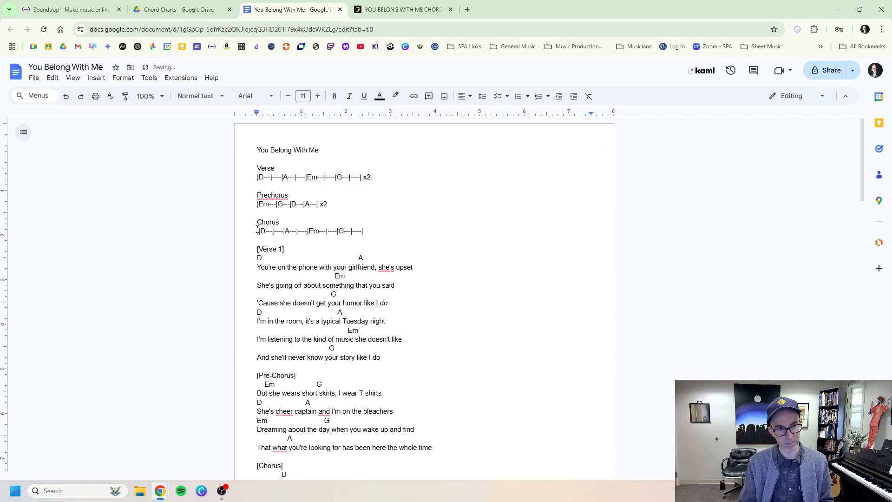
{"action": "left_click", "coordinate": [257, 231]}
{"action": "key", "text": "Delete"}
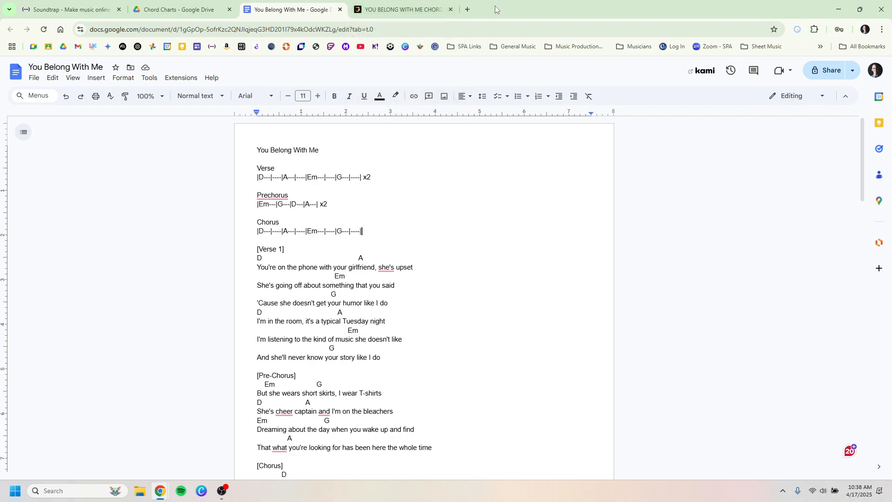
Step: Put the chord chart document in its own window beside Soundtrap and create a new music project in Soundtrap
{"action": "left_click_drag", "start_coordinate": [301, 11], "coordinate": [875, 175]}
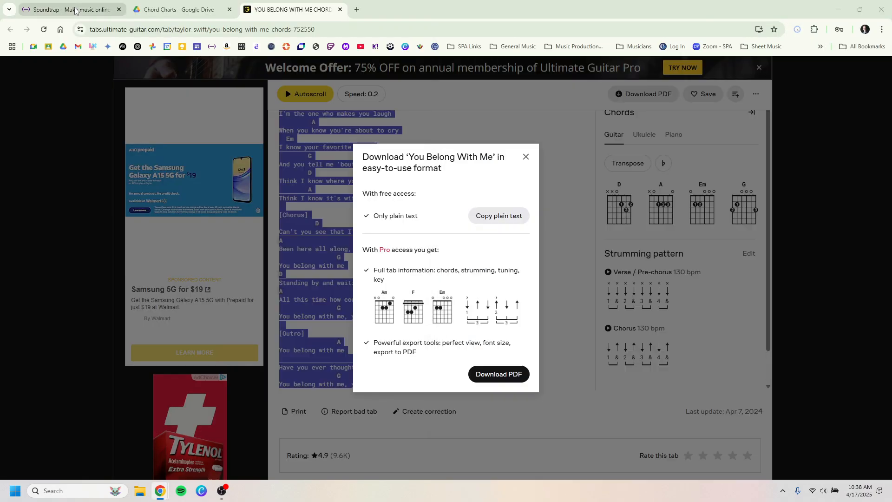
{"action": "left_click", "coordinate": [75, 8]}
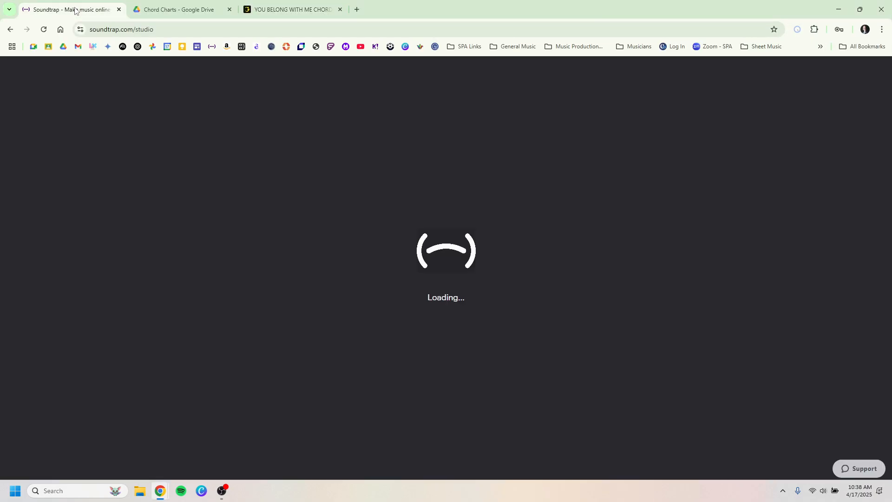
{"action": "double_click", "coordinate": [486, 17]}
{"action": "key", "text": "super+Left"}
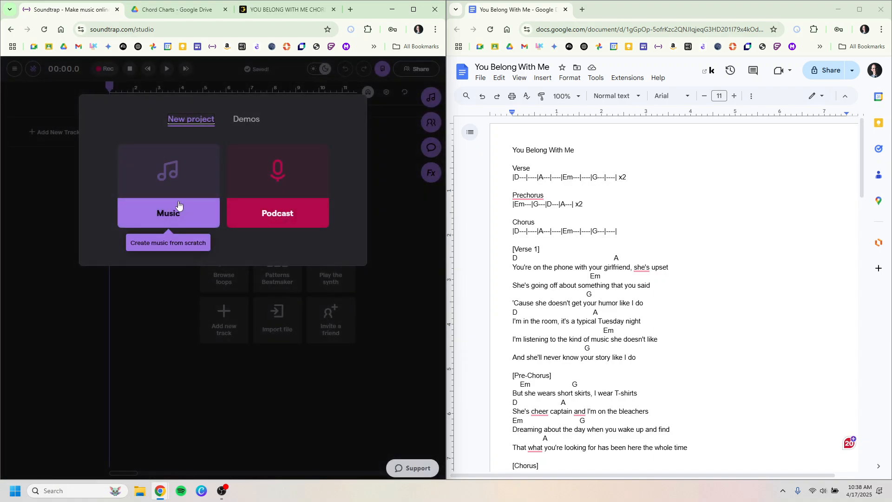
{"action": "left_click", "coordinate": [178, 205]}
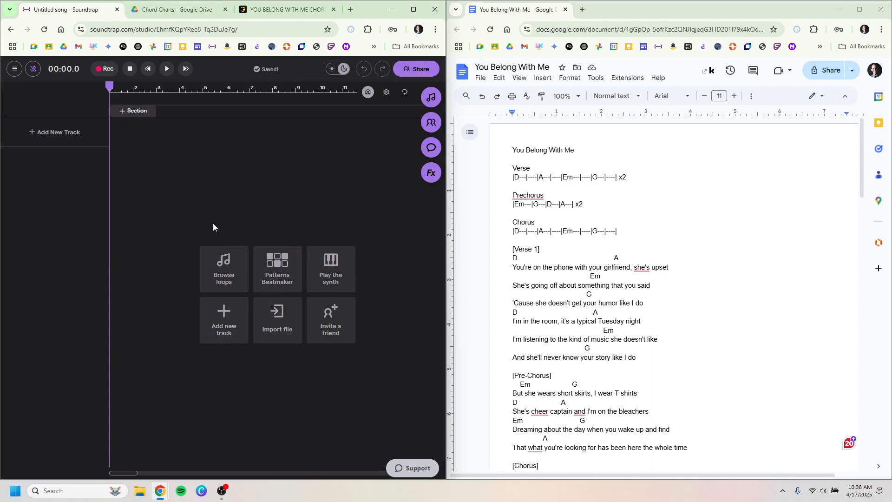
Step: Add a synth track to the empty project and enlarge Soundtrap to the full screen
{"action": "left_click", "coordinate": [320, 272]}
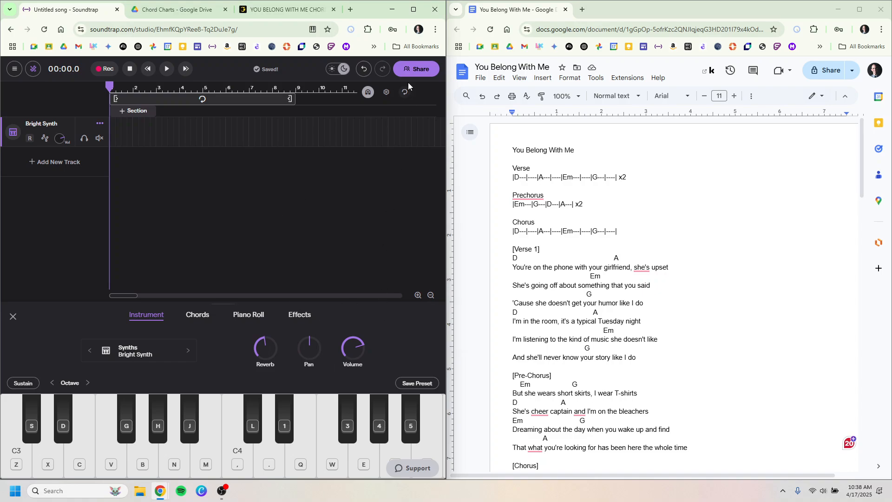
{"action": "left_click", "coordinate": [414, 9]}
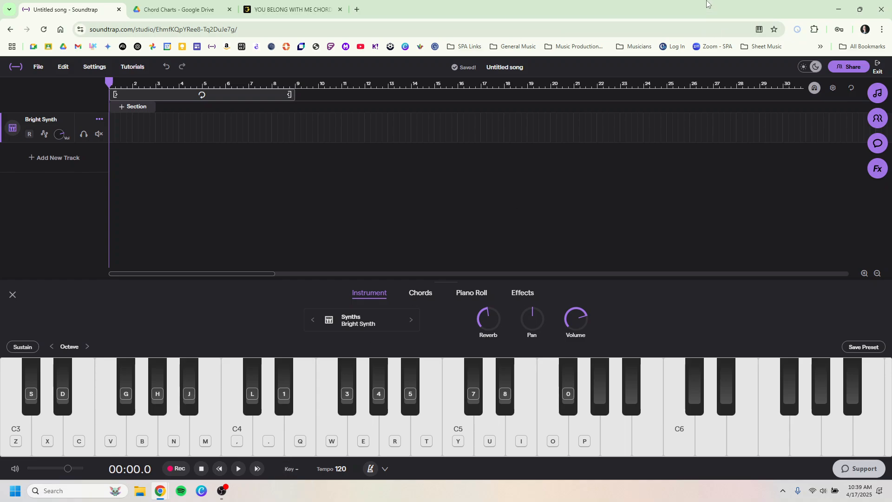
Step: Look up the song's chords on the Ultimate Guitar page and set the Soundtrap project key to D
{"action": "left_click", "coordinate": [299, 13]}
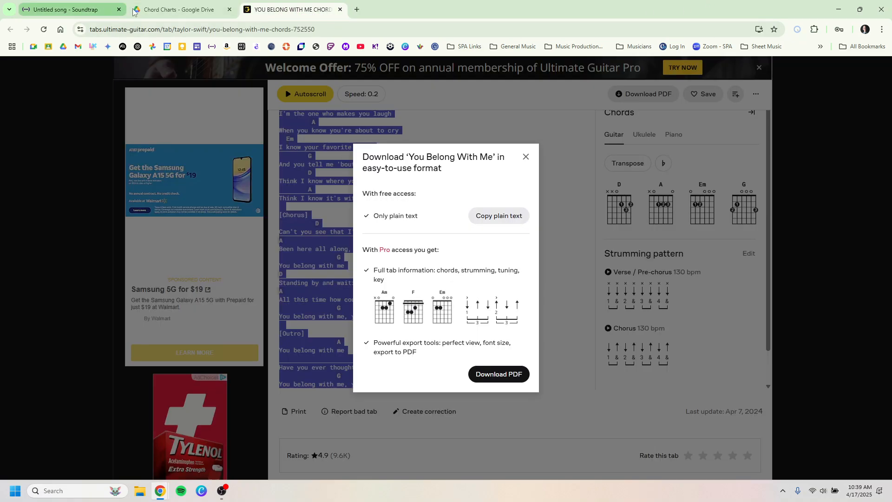
{"action": "left_click", "coordinate": [526, 156]}
{"action": "scroll", "coordinate": [498, 195], "scroll_direction": "up", "scroll_amount": 10}
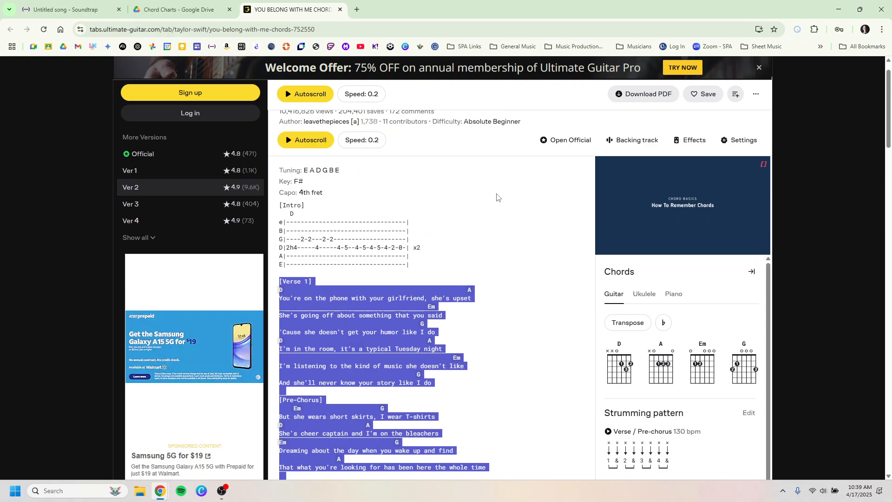
{"action": "left_click", "coordinate": [72, 4]}
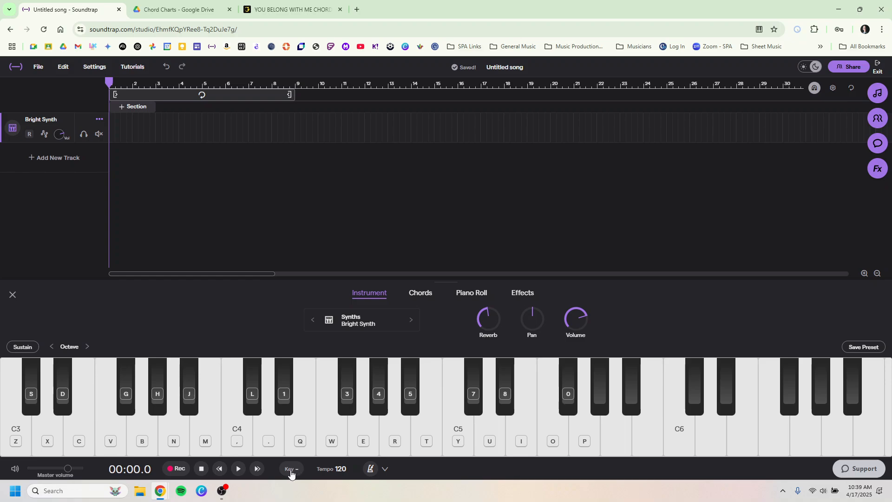
{"action": "left_click", "coordinate": [289, 469]}
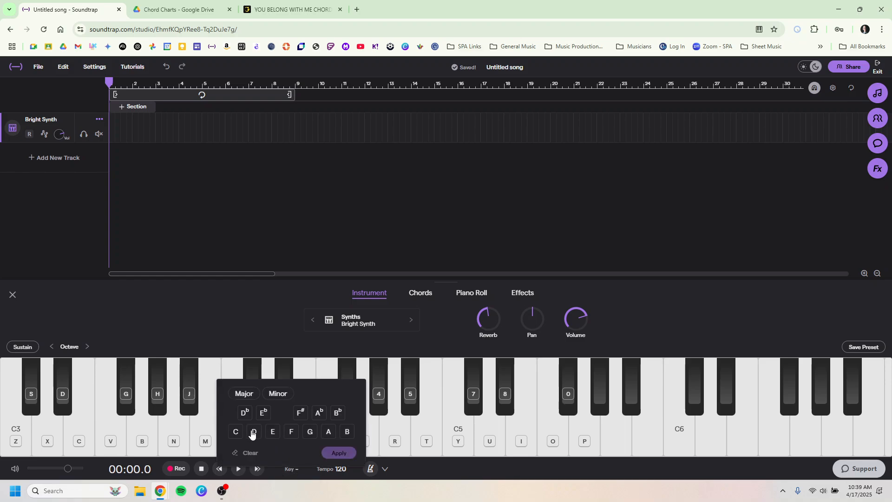
{"action": "left_click", "coordinate": [254, 432]}
{"action": "left_click", "coordinate": [338, 453]}
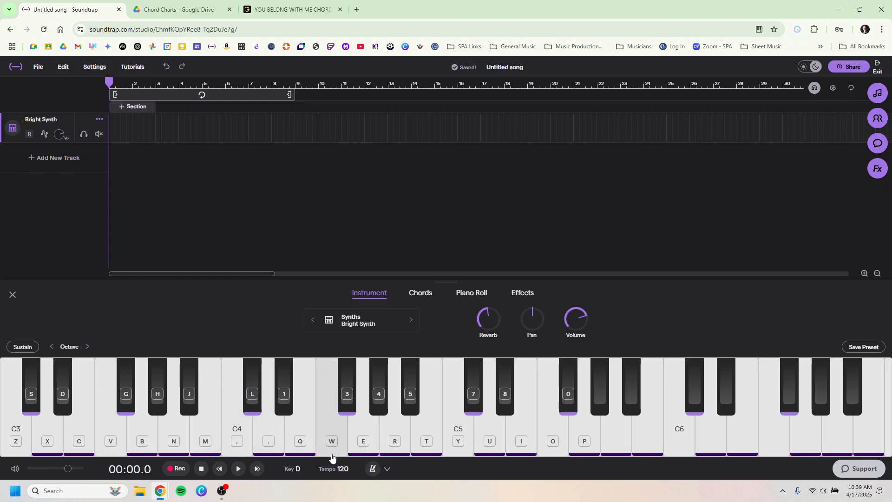
Step: Show the synth track's chord pads and set the project tempo to 128 BPM
{"action": "left_click", "coordinate": [418, 294]}
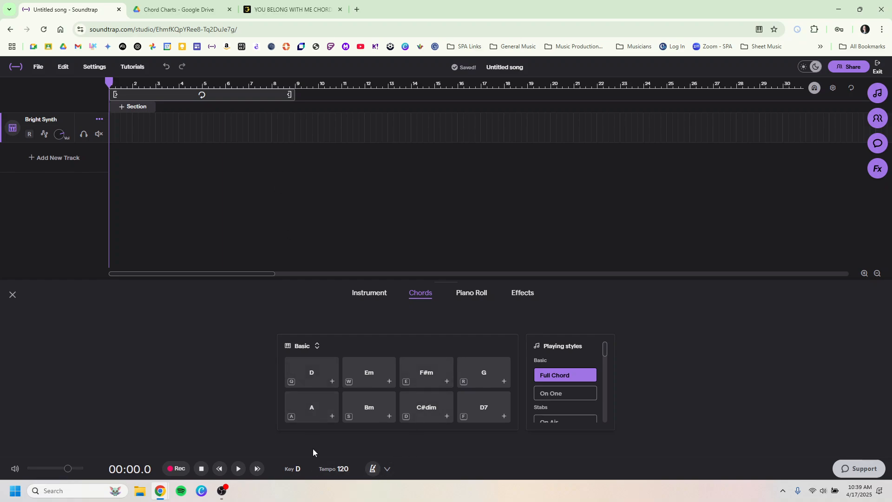
{"action": "left_click", "coordinate": [331, 468]}
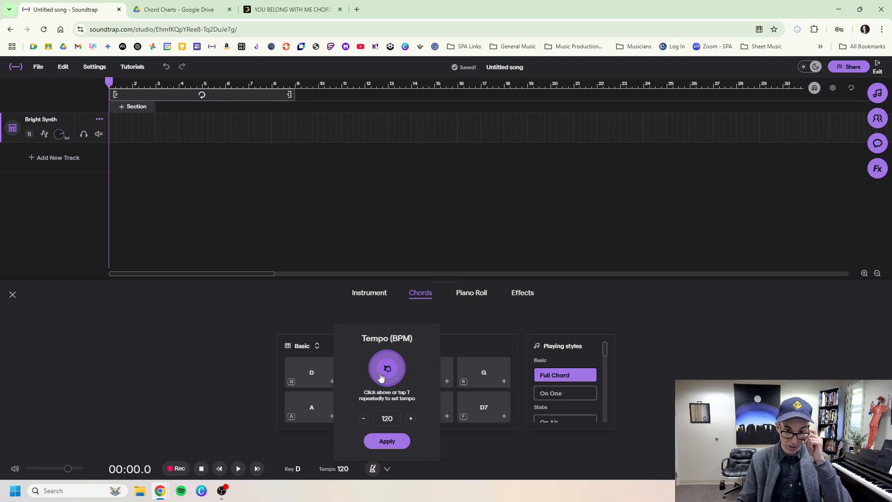
{"action": "left_click", "coordinate": [382, 375]}
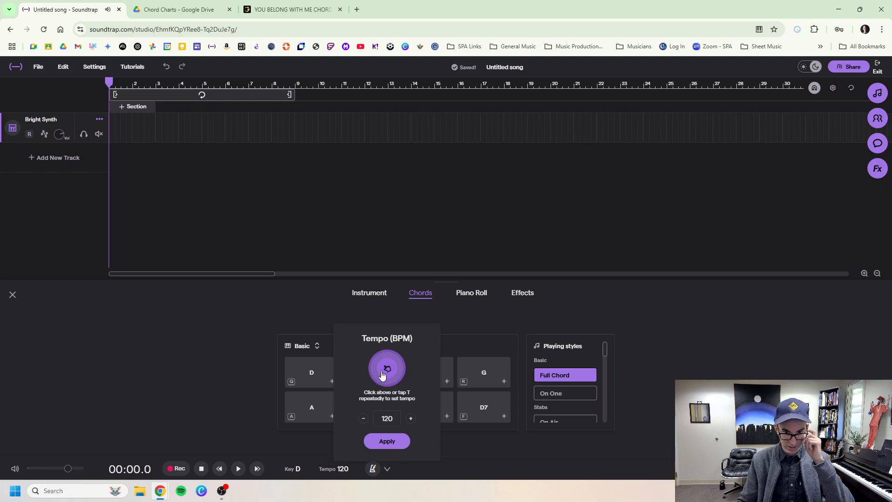
{"action": "left_click", "coordinate": [382, 374]}
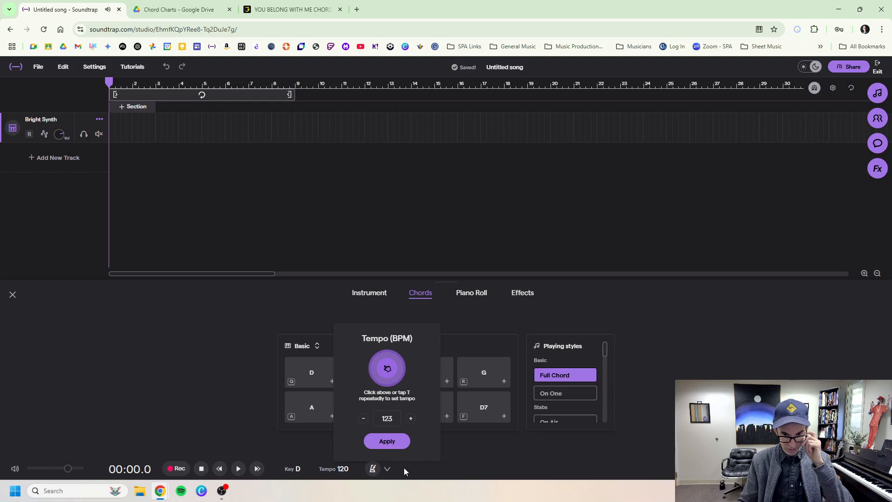
{"action": "left_click", "coordinate": [410, 419]}
{"action": "left_click", "coordinate": [410, 419]}
{"action": "left_click", "coordinate": [410, 419]}
{"action": "left_click", "coordinate": [410, 419]}
{"action": "left_click", "coordinate": [410, 418]}
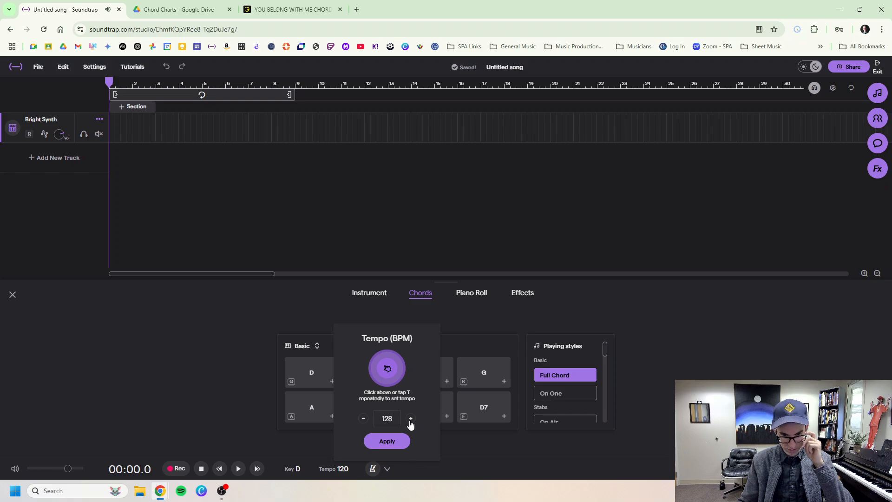
{"action": "left_click", "coordinate": [392, 442]}
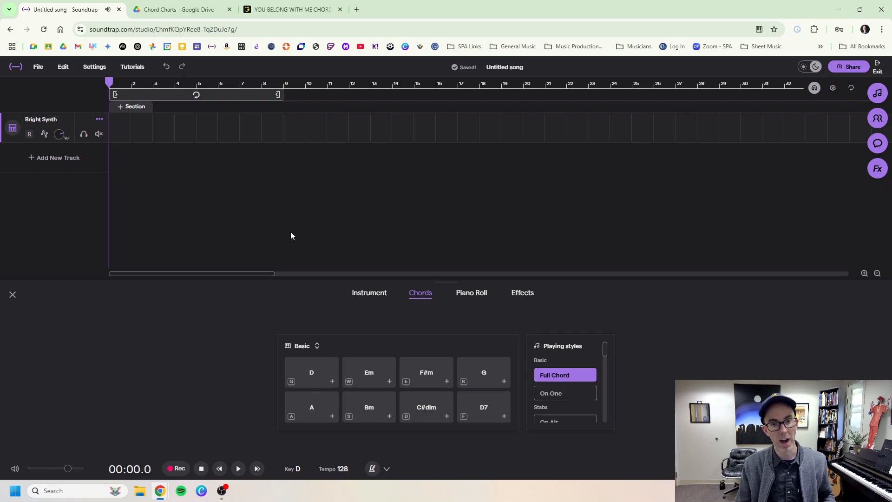
Step: Set the chord playing style to On One and audition the D and Em chords
{"action": "left_click", "coordinate": [311, 380]}
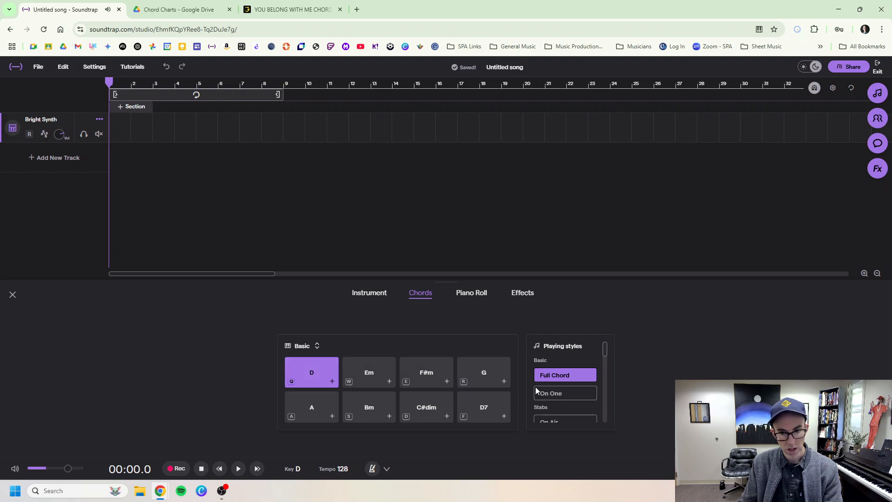
{"action": "left_click", "coordinate": [575, 393]}
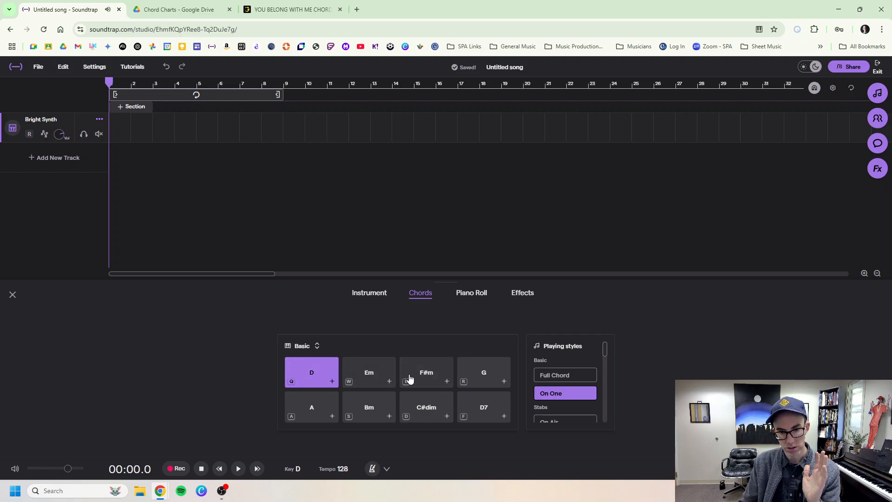
{"action": "left_click", "coordinate": [355, 370]}
{"action": "left_click", "coordinate": [312, 370]}
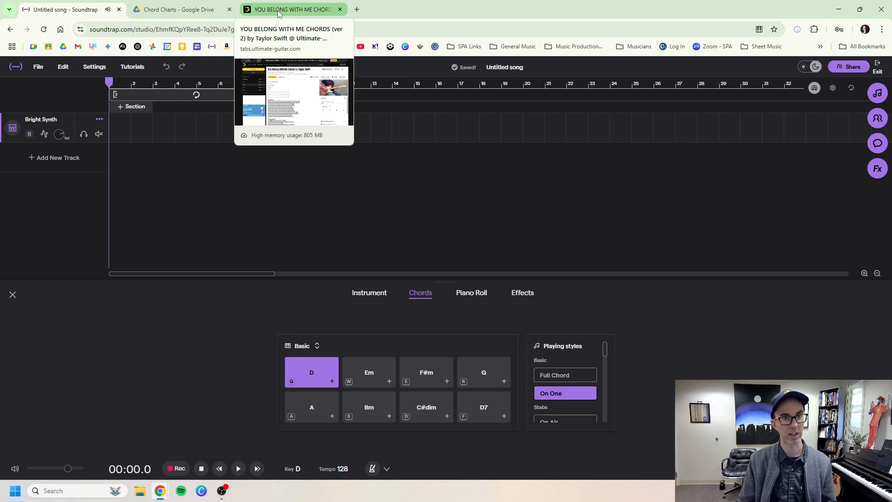
Step: Place Soundtrap beside the chord chart again and add two measures each of D, A, Em and G to the synth track
{"action": "double_click", "coordinate": [554, 13]}
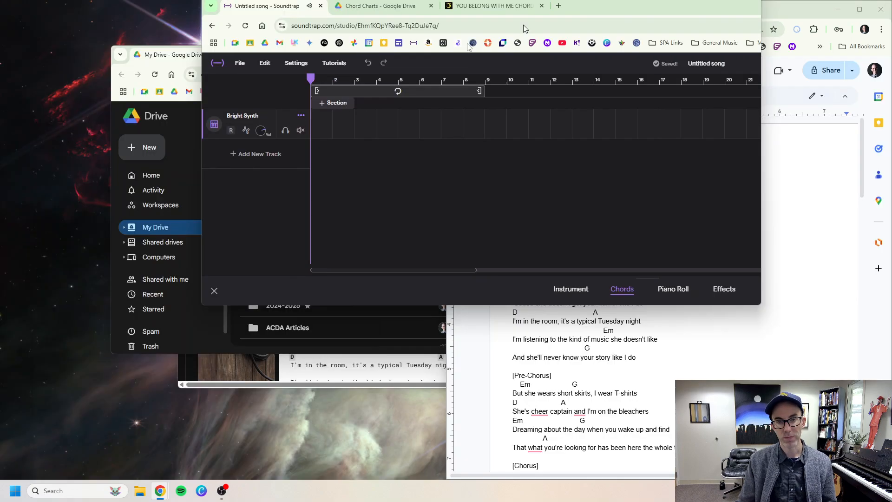
{"action": "left_click_drag", "start_coordinate": [526, 28], "coordinate": [0, 99]}
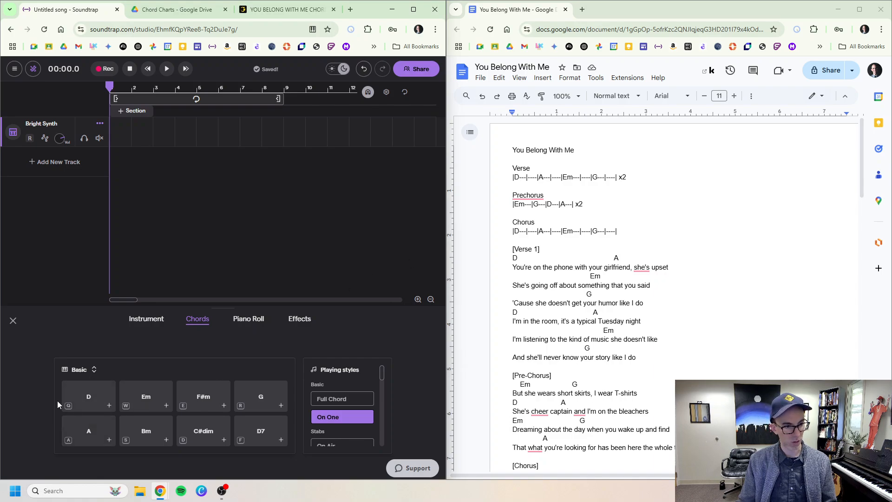
{"action": "left_click", "coordinate": [109, 406]}
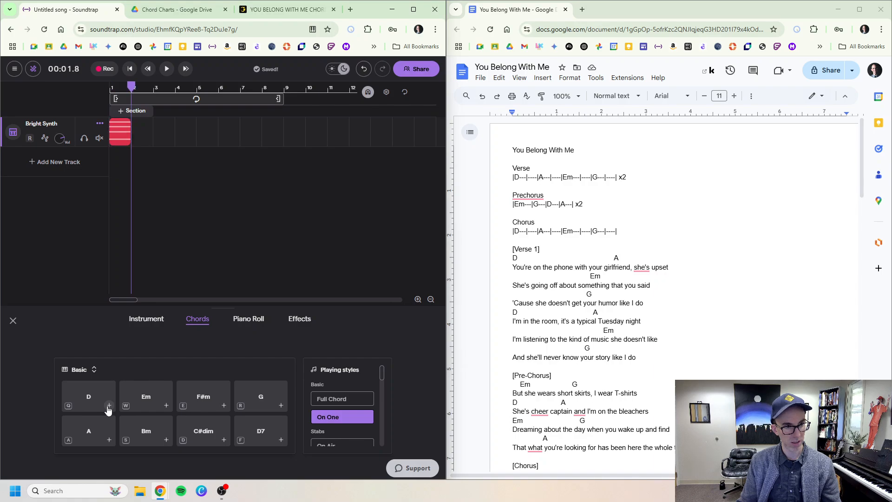
{"action": "left_click", "coordinate": [108, 405]}
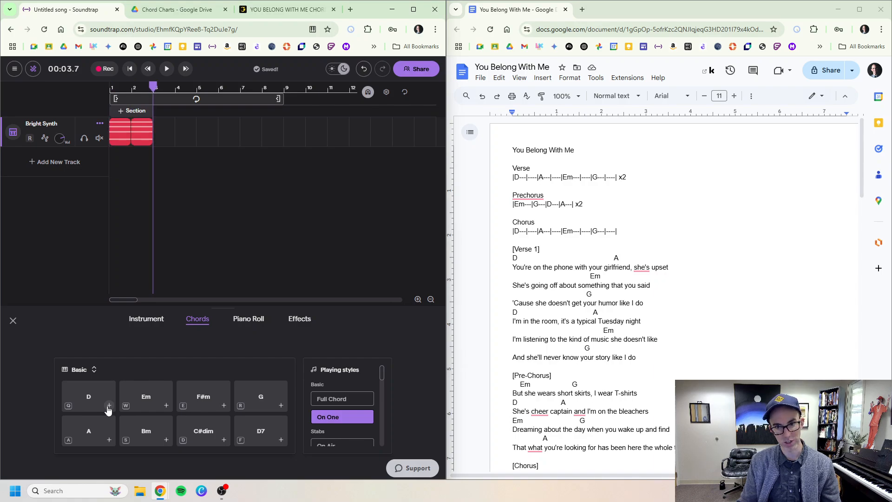
{"action": "left_click", "coordinate": [109, 440]}
{"action": "left_click", "coordinate": [109, 439]}
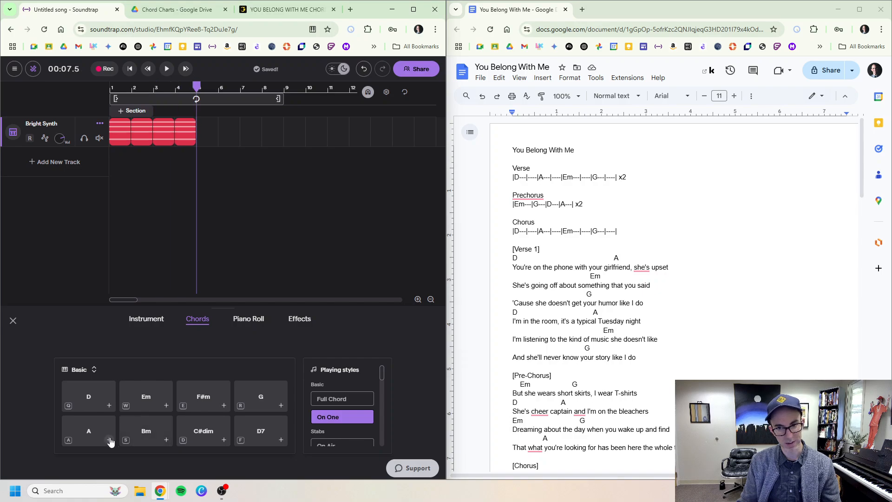
{"action": "left_click", "coordinate": [165, 405]}
{"action": "left_click", "coordinate": [165, 406]}
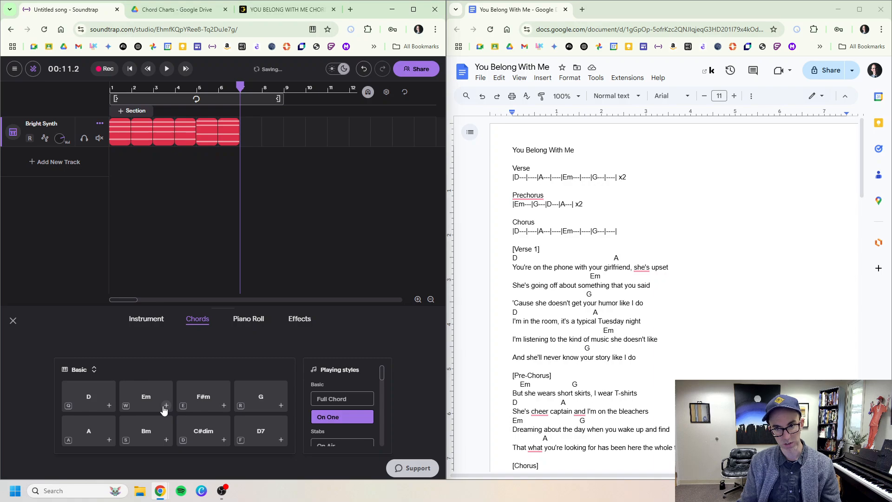
{"action": "left_click", "coordinate": [280, 406]}
{"action": "left_click", "coordinate": [280, 406]}
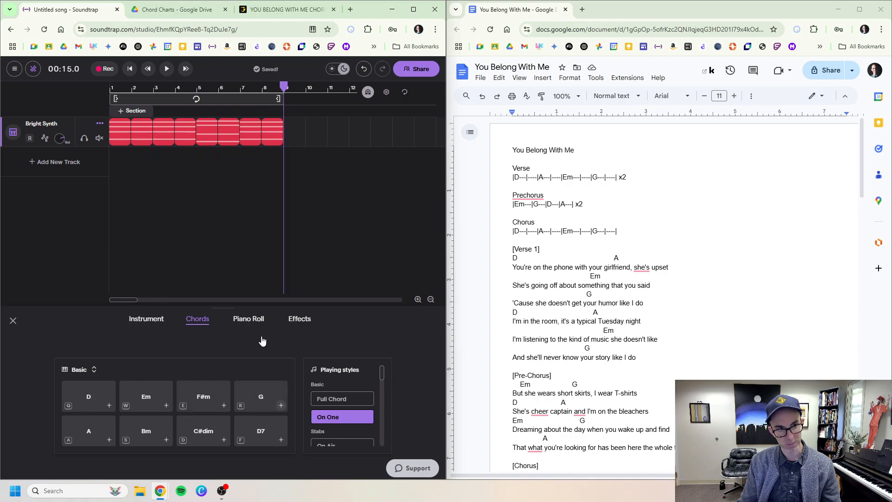
Step: Turn on looping for the first eight measures and briefly play the verse chords
{"action": "left_click", "coordinate": [176, 98]}
{"action": "key", "text": "space"}
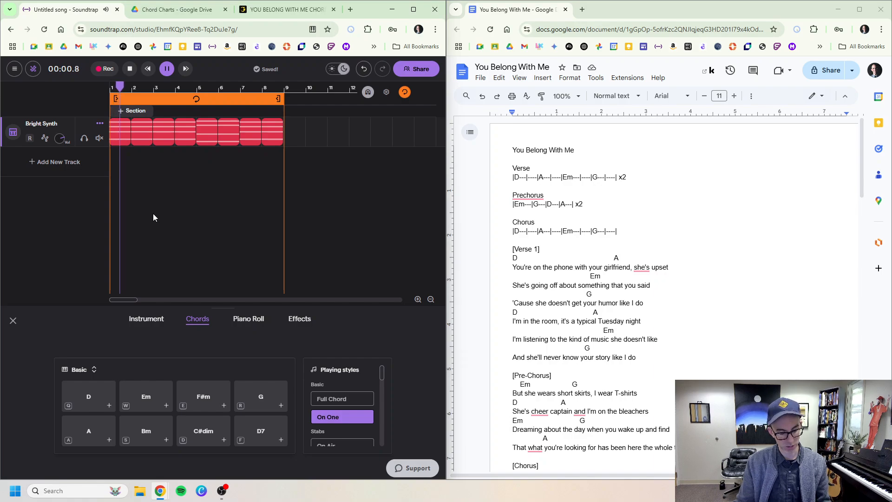
{"action": "key", "text": "space"}
Step: Select the two A chord regions in measures 3 and 4 and transpose their pitch down
{"action": "left_click", "coordinate": [160, 131]}
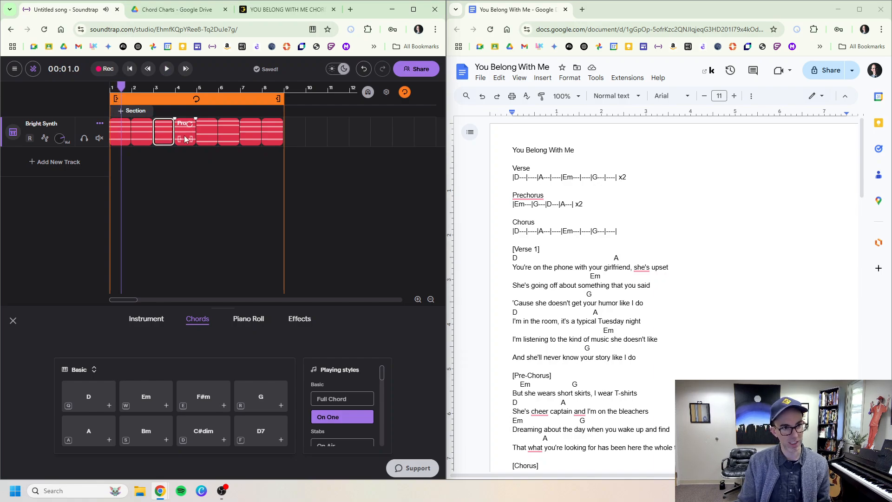
{"action": "left_click", "coordinate": [174, 163]}
{"action": "left_click", "coordinate": [163, 133]}
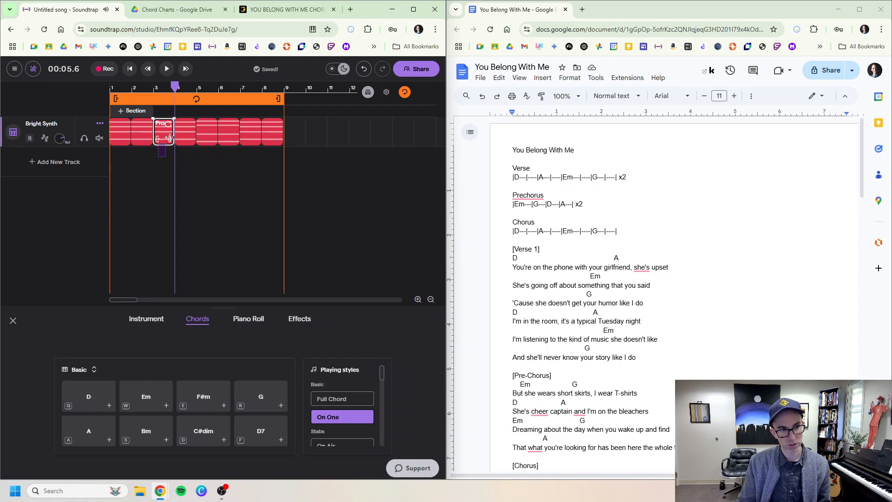
{"action": "left_click", "coordinate": [181, 129], "text": "shift"}
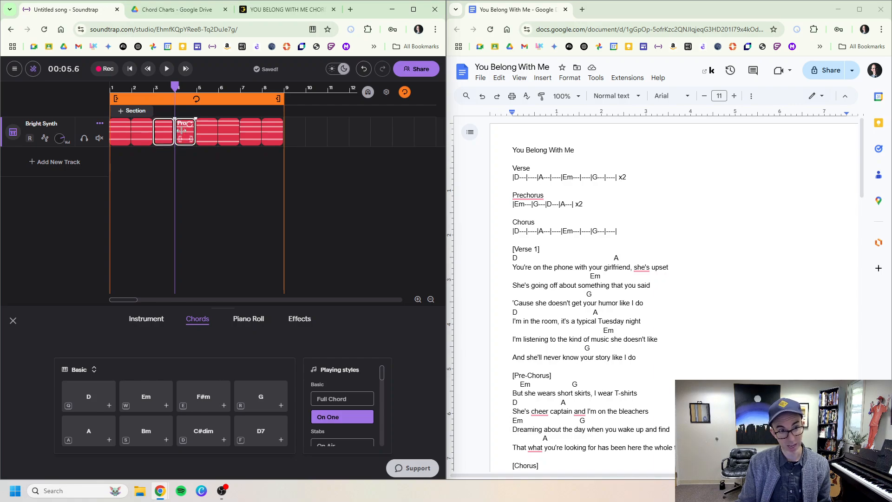
{"action": "right_click", "coordinate": [181, 133]}
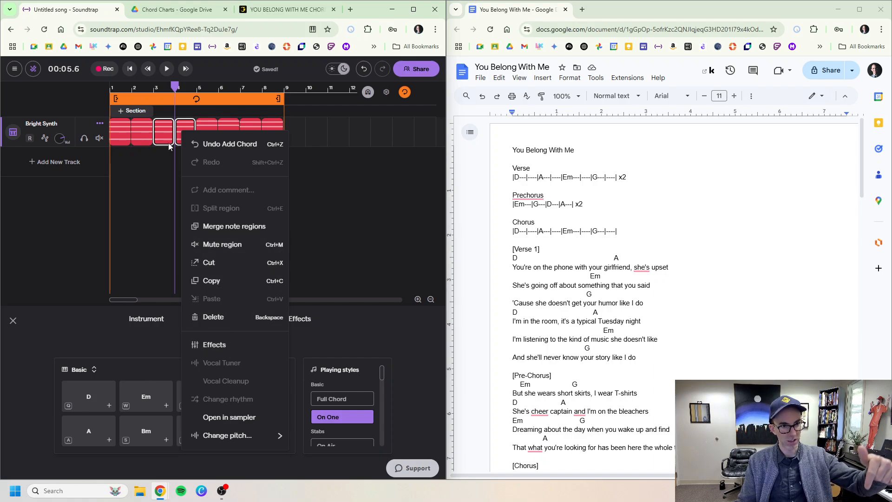
{"action": "mouse_move", "coordinate": [263, 436]}
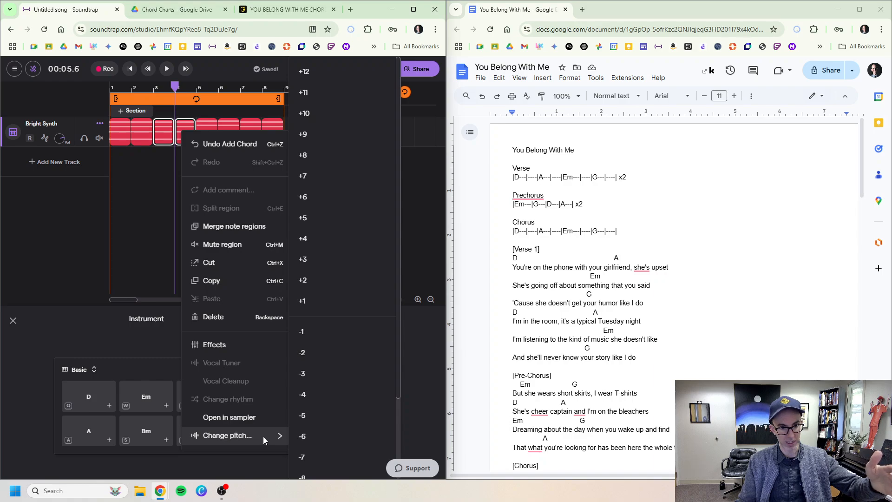
{"action": "scroll", "coordinate": [322, 371], "scroll_direction": "down", "scroll_amount": 3}
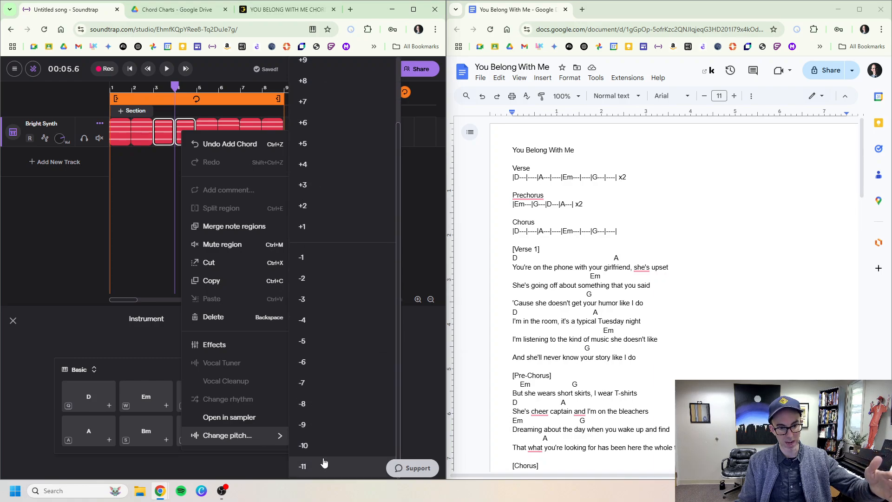
{"action": "left_click", "coordinate": [319, 468]}
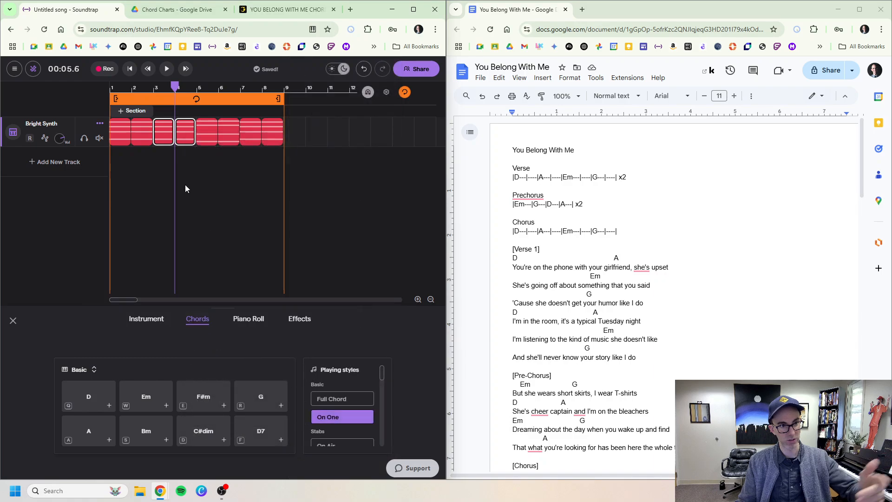
Step: Play the looped verse progression from the start to check the transposed A chords
{"action": "left_click", "coordinate": [110, 88]}
{"action": "key", "text": "space"}
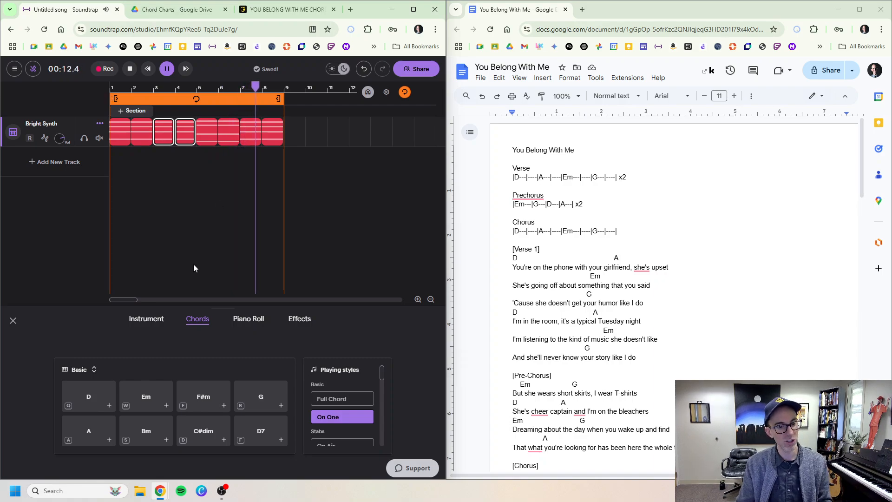
{"action": "key", "text": "space"}
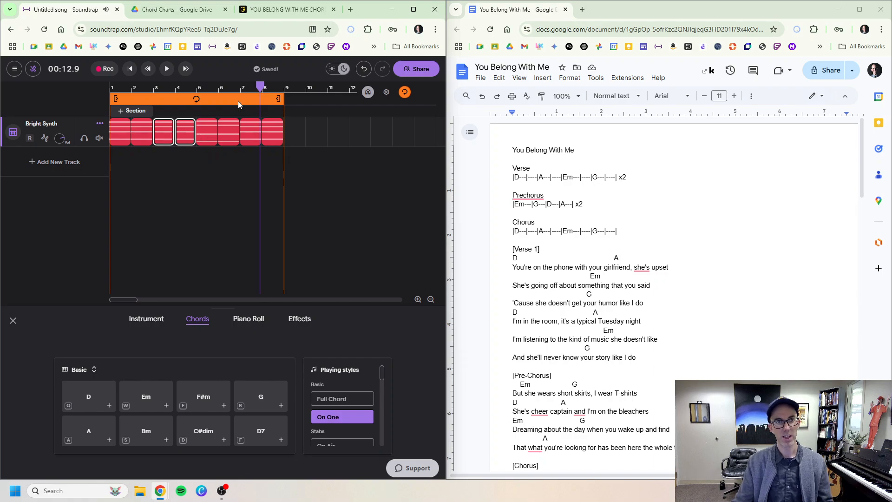
Step: Select all eight verse chord regions in measures 1 to 8 and merge them into one note region
{"action": "left_click_drag", "start_coordinate": [281, 175], "coordinate": [118, 134]}
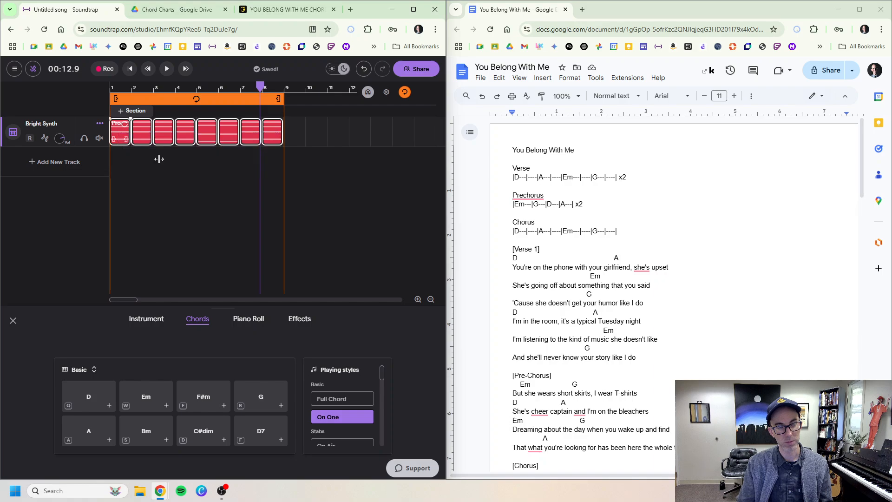
{"action": "left_click", "coordinate": [241, 176]}
{"action": "left_click_drag", "start_coordinate": [266, 174], "coordinate": [116, 134]}
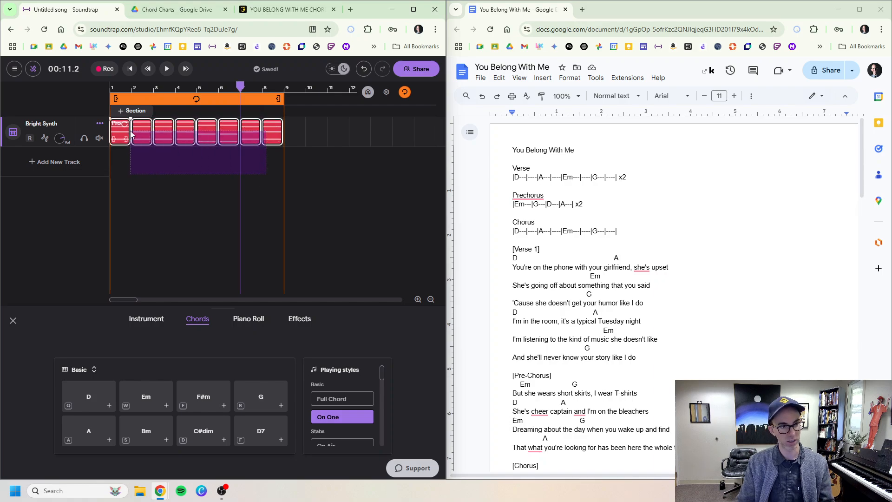
{"action": "right_click", "coordinate": [145, 132]}
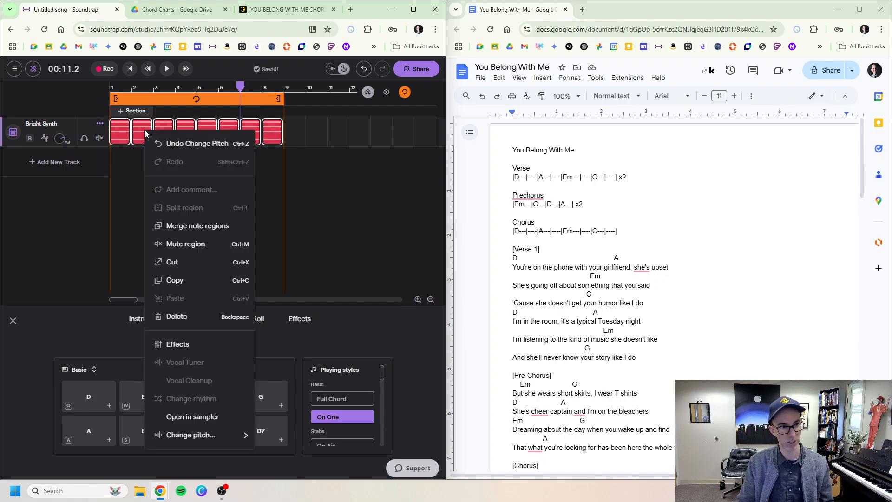
{"action": "left_click", "coordinate": [186, 226]}
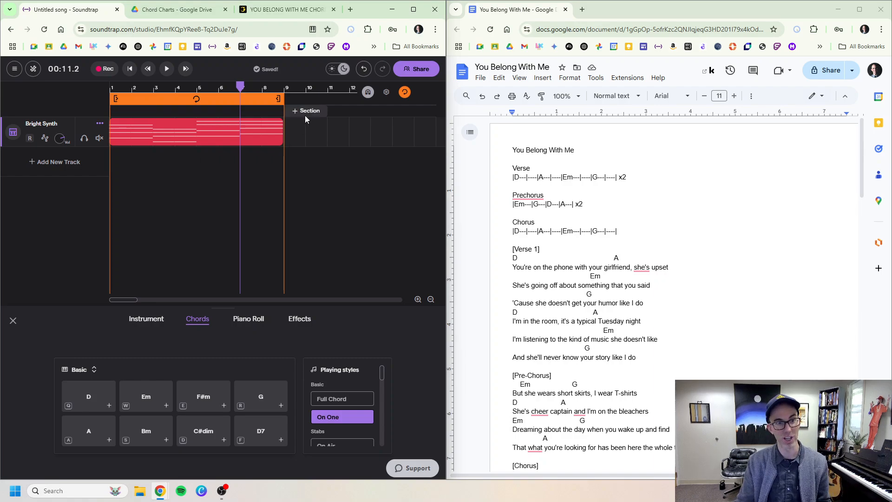
Step: Add one measure each of Em, G, D and A from measure 9 for the prechorus
{"action": "left_click", "coordinate": [293, 97]}
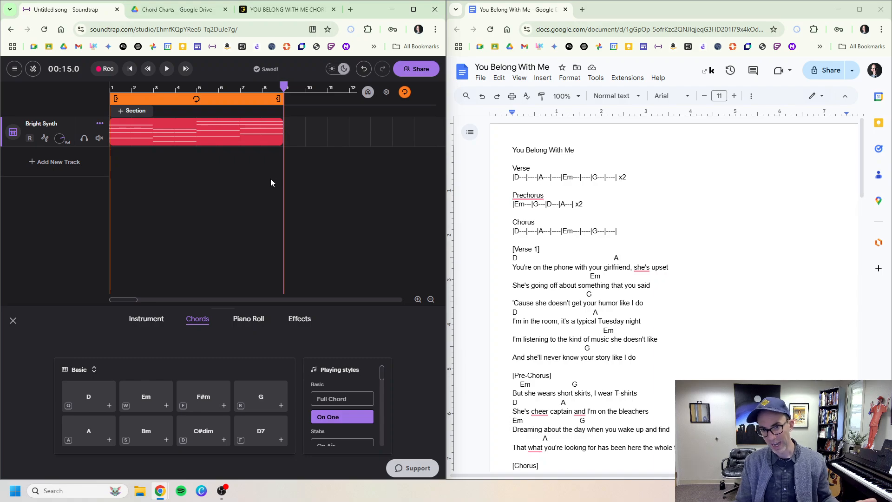
{"action": "left_click", "coordinate": [167, 407]}
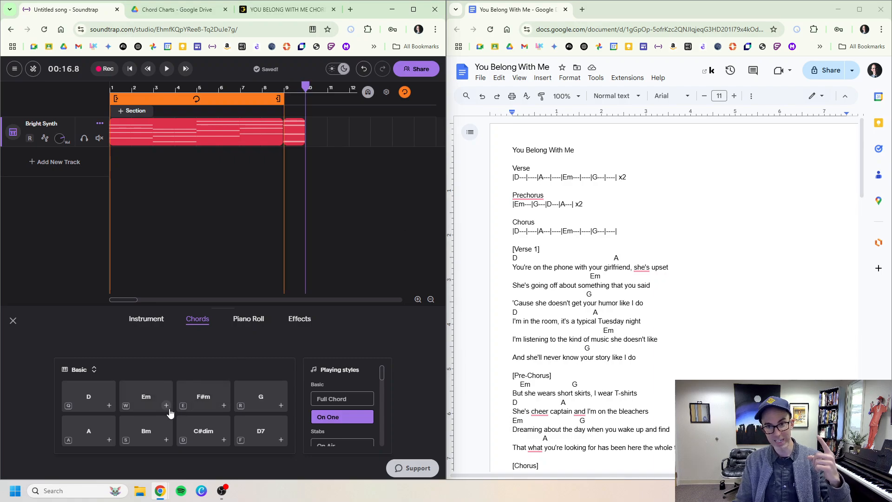
{"action": "left_click", "coordinate": [280, 406]}
{"action": "left_click", "coordinate": [110, 406]}
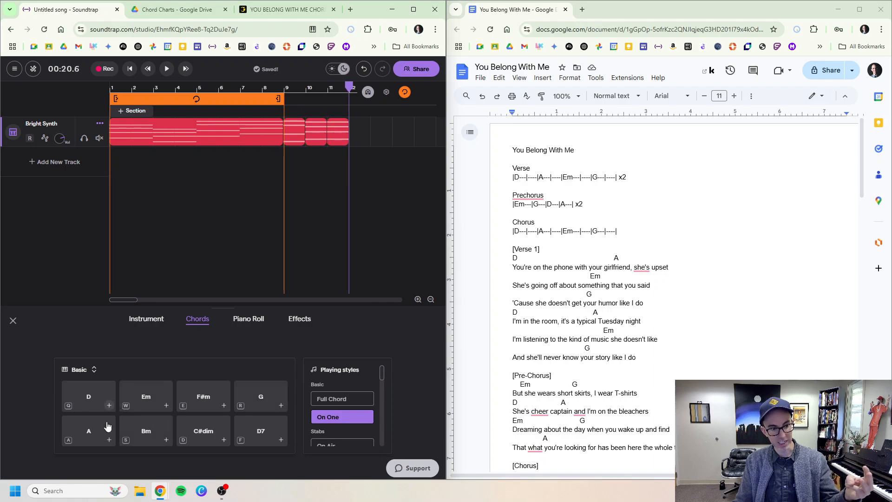
{"action": "left_click", "coordinate": [109, 440]}
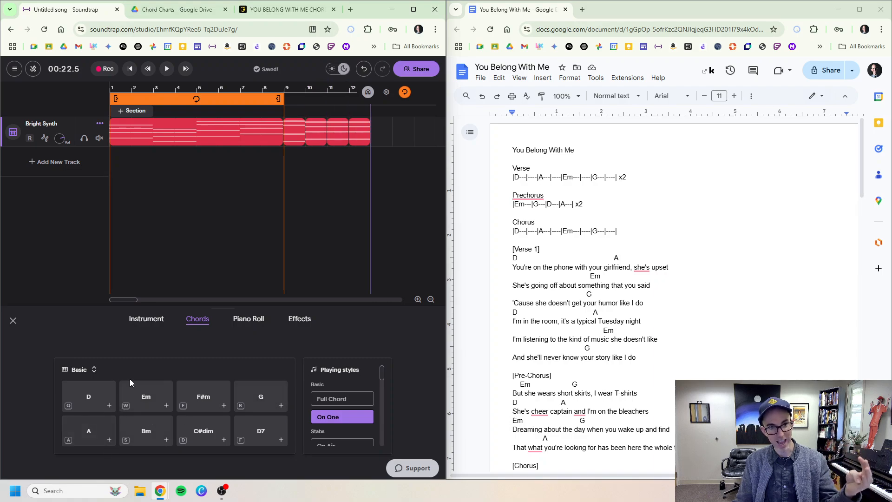
Step: Turn off looping and play the prechorus chords from measure 9
{"action": "left_click", "coordinate": [284, 89]}
{"action": "key", "text": "space"}
{"action": "key", "text": "space"}
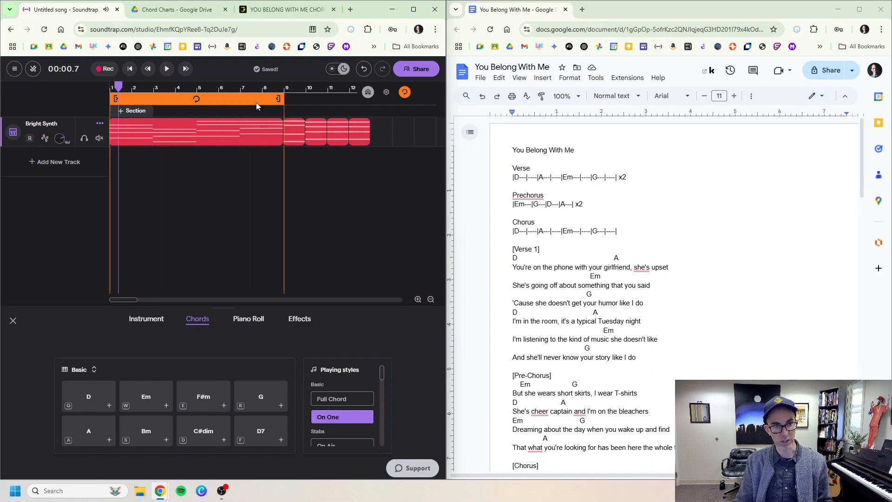
{"action": "left_click", "coordinate": [255, 102]}
{"action": "left_click", "coordinate": [284, 93]}
{"action": "key", "text": "space"}
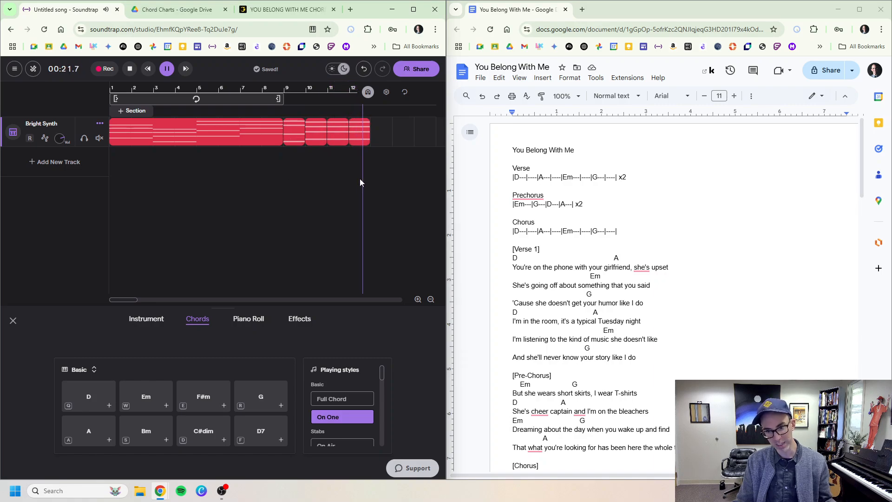
{"action": "key", "text": "space"}
Step: Merge the four prechorus chord regions in measures 9 to 12 into one note region
{"action": "left_click_drag", "start_coordinate": [366, 151], "coordinate": [283, 121]}
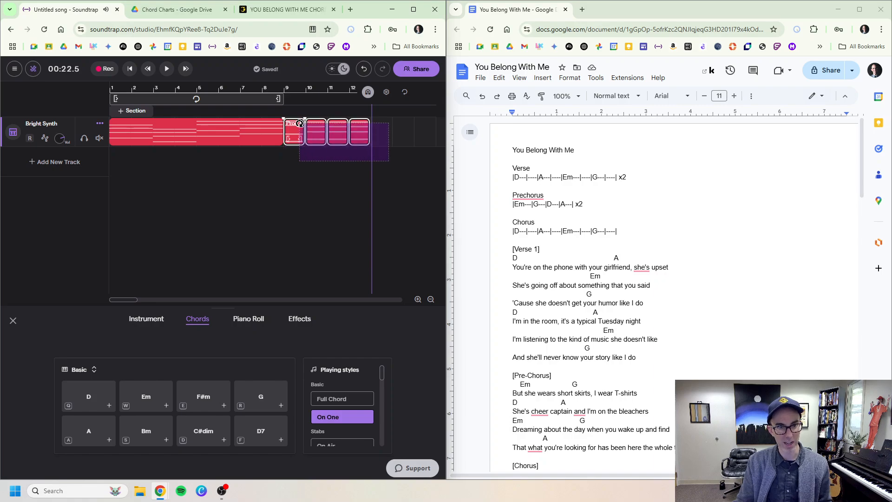
{"action": "right_click", "coordinate": [315, 135]}
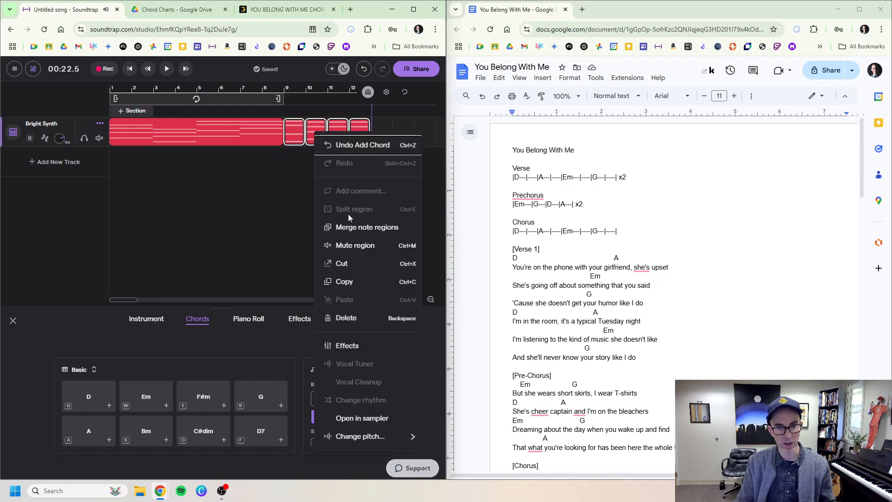
{"action": "left_click", "coordinate": [349, 227]}
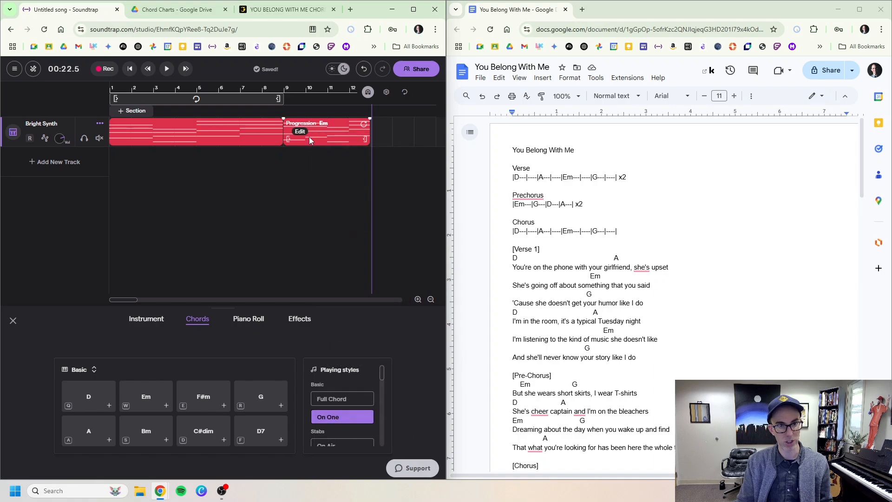
Step: Move the merged prechorus region further along the track and paste a copy of the verse region at measure 9
{"action": "left_click_drag", "start_coordinate": [314, 140], "coordinate": [402, 140]}
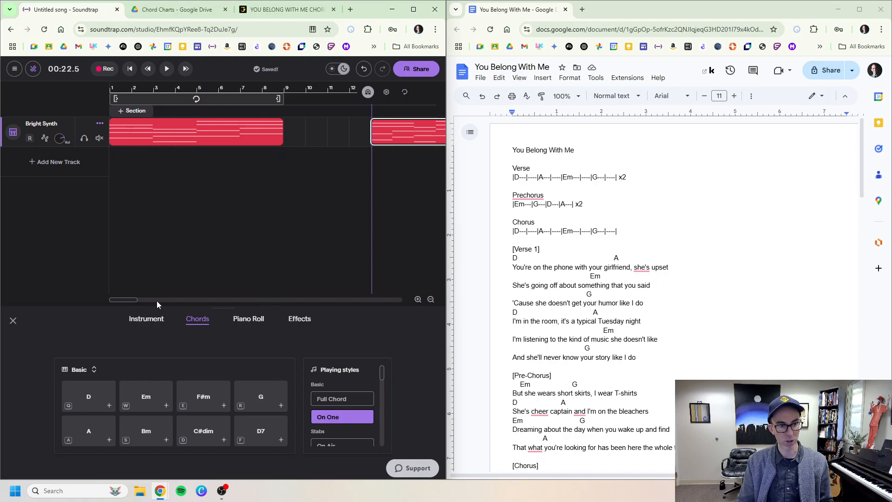
{"action": "left_click_drag", "start_coordinate": [425, 140], "coordinate": [497, 139]}
{"action": "scroll", "coordinate": [363, 187], "scroll_direction": "left", "scroll_amount": 5}
{"action": "left_click", "coordinate": [173, 135]}
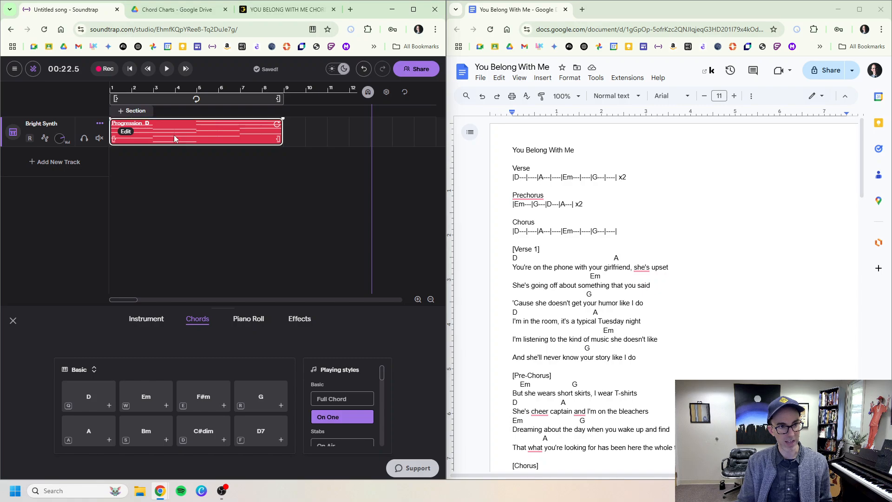
{"action": "left_click", "coordinate": [284, 89]}
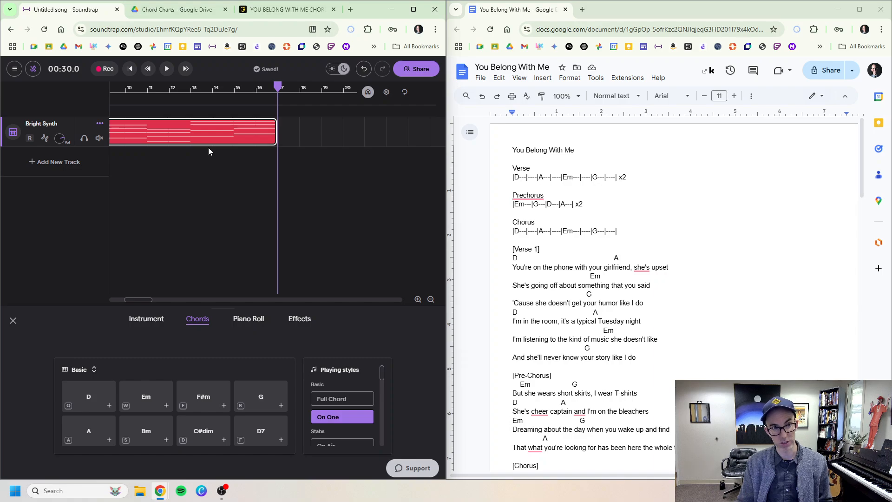
{"action": "key", "text": "ctrl+v"}
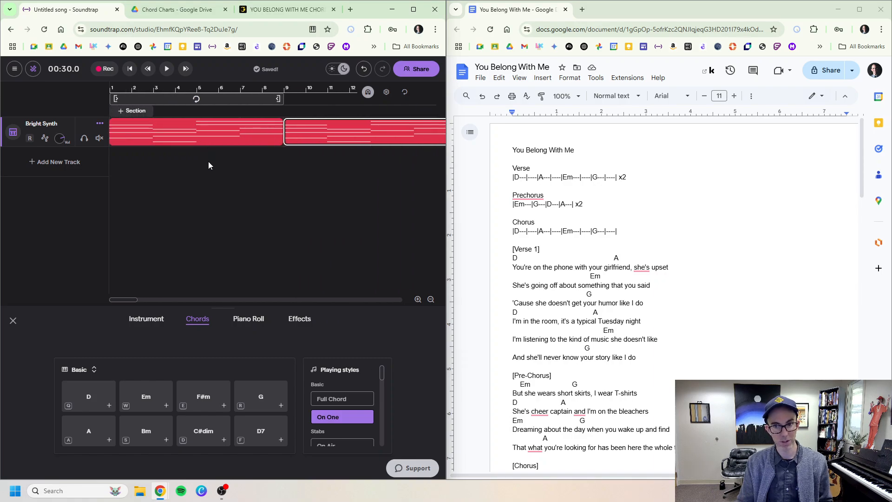
Step: Align the prechorus region with measure 17 and paste a copy of the verse progression at measure 21 as the chorus
{"action": "scroll", "coordinate": [213, 162], "scroll_direction": "right", "scroll_amount": 3}
{"action": "scroll", "coordinate": [217, 166], "scroll_direction": "right", "scroll_amount": 3}
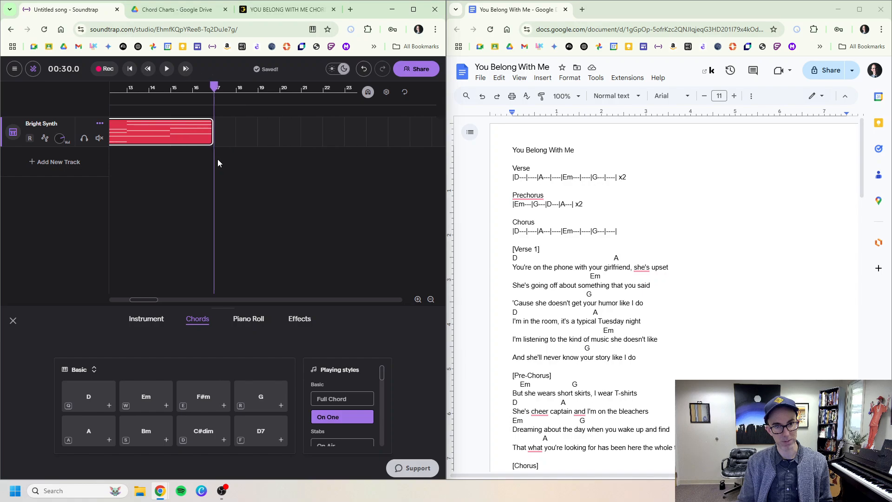
{"action": "scroll", "coordinate": [393, 152], "scroll_direction": "right", "scroll_amount": 3}
{"action": "left_click_drag", "start_coordinate": [427, 135], "coordinate": [188, 148]}
{"action": "left_click", "coordinate": [236, 103]}
{"action": "left_click", "coordinate": [121, 144]}
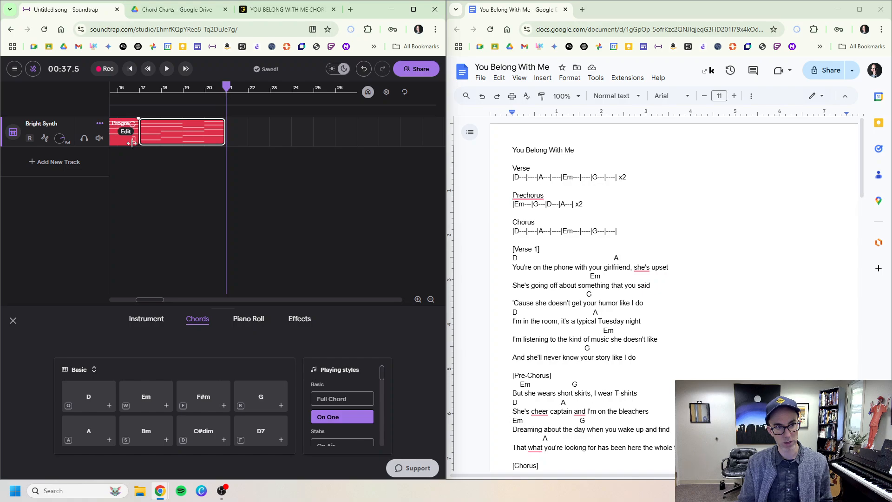
{"action": "key", "text": "ctrl+c"}
{"action": "key", "text": "ctrl+v"}
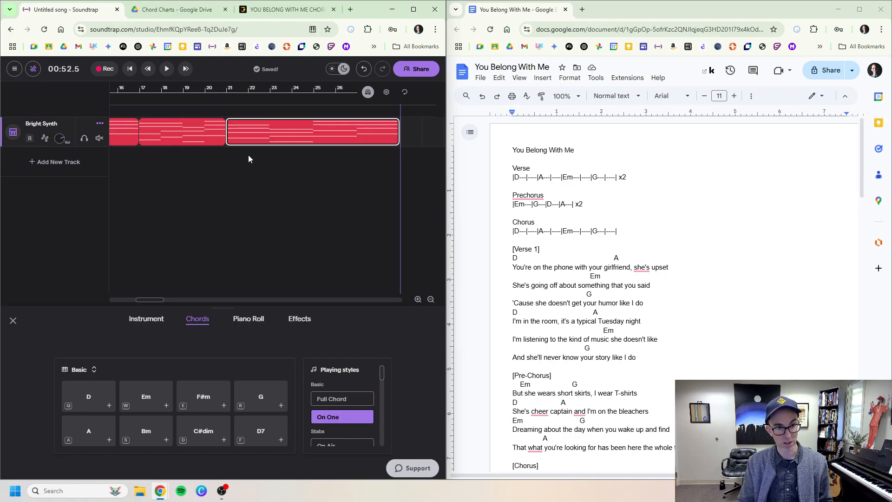
Step: Play from measure 20 through the chorus progression and review the chorus lyrics in the chord chart
{"action": "left_click", "coordinate": [215, 88]}
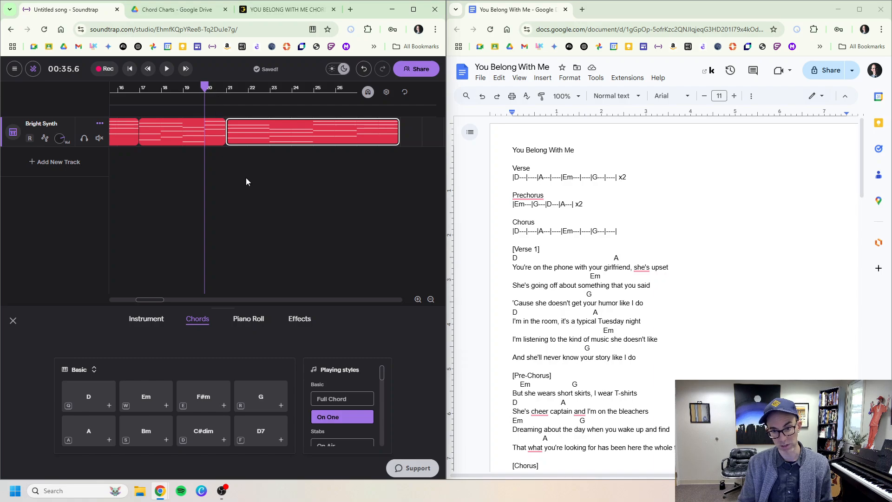
{"action": "key", "text": "space"}
{"action": "scroll", "coordinate": [555, 240], "scroll_direction": "down", "scroll_amount": 4}
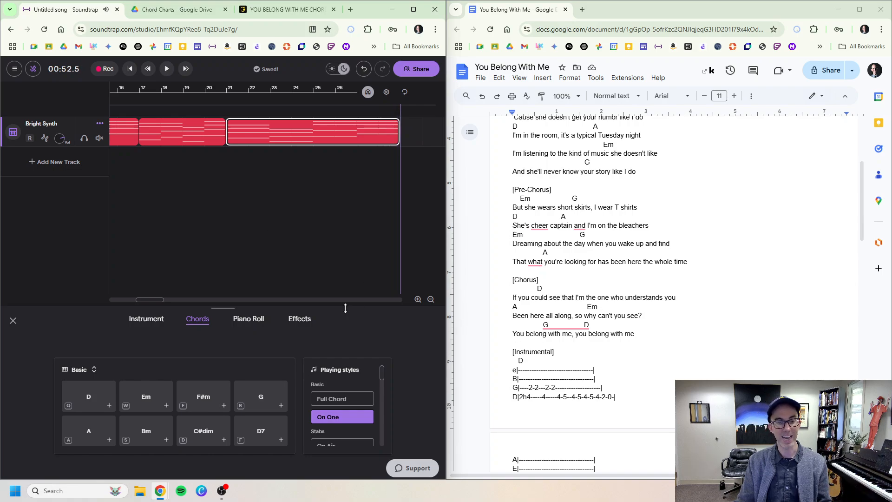
{"action": "mouse_move", "coordinate": [155, 300]}
{"action": "left_mouse_down"}
{"action": "mouse_move", "coordinate": [146, 302]}
{"action": "mouse_move", "coordinate": [160, 298]}
{"action": "left_mouse_up"}
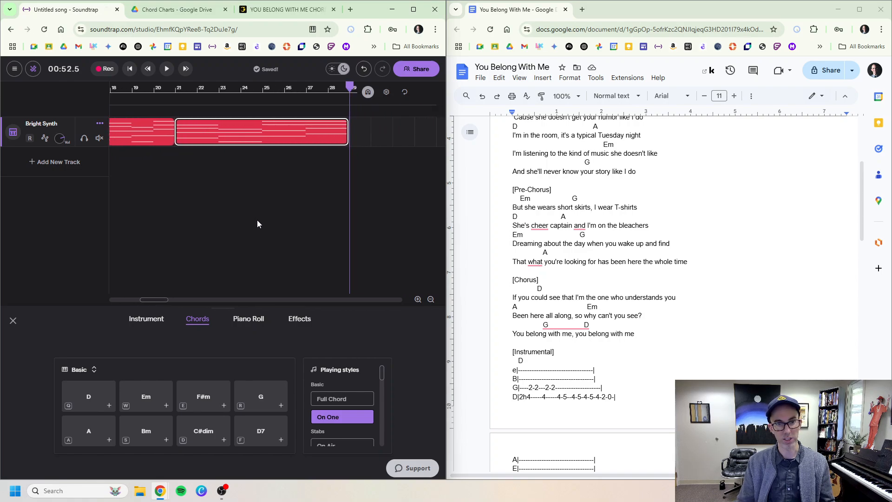
{"action": "scroll", "coordinate": [261, 209], "scroll_direction": "left", "scroll_amount": 2}
{"action": "scroll", "coordinate": [260, 202], "scroll_direction": "right", "scroll_amount": 3}
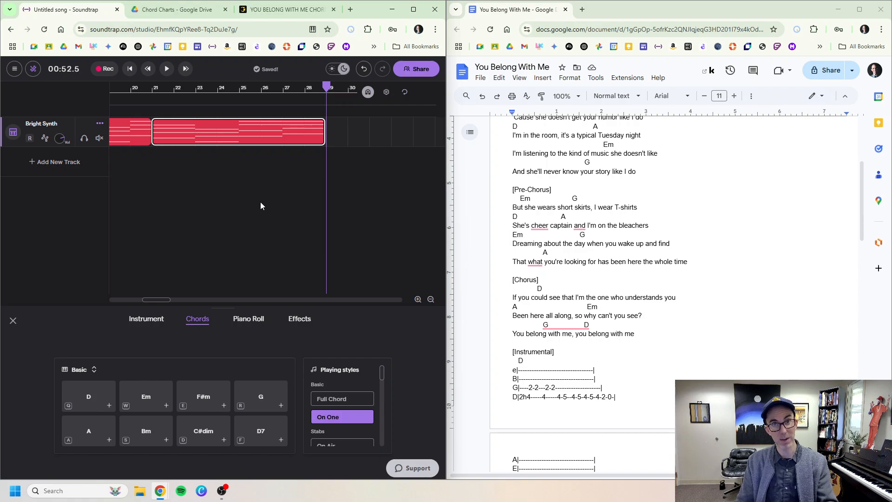
{"action": "scroll", "coordinate": [260, 203], "scroll_direction": "right", "scroll_amount": 1}
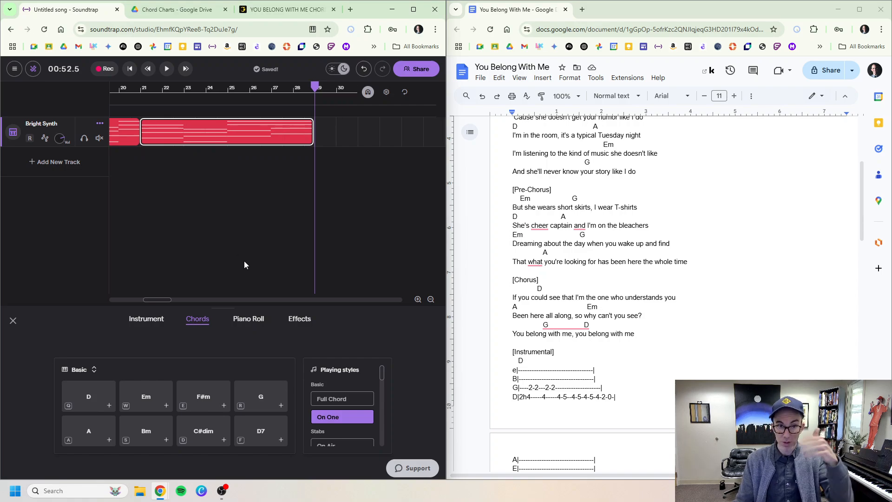
Step: Delete the first verse region, return the playhead to measure 1 and turn looping back on for measures 1 to 8
{"action": "scroll", "coordinate": [281, 129], "scroll_direction": "left", "scroll_amount": 9}
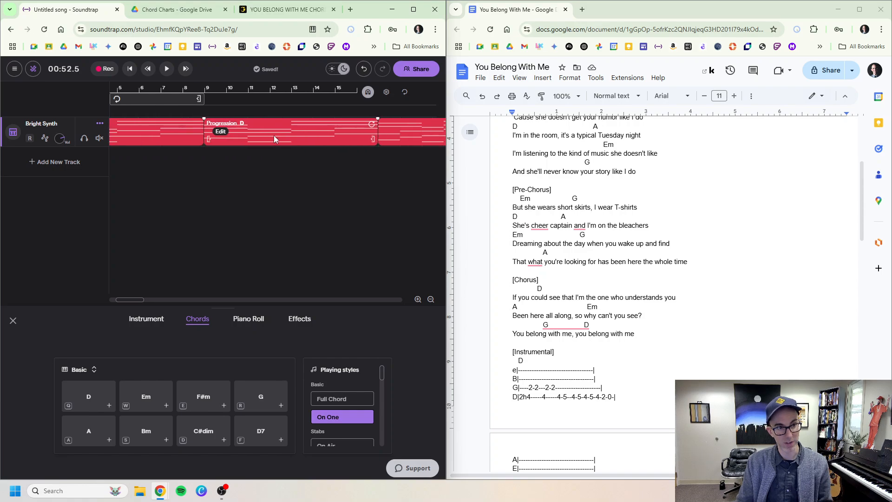
{"action": "key", "text": "Delete"}
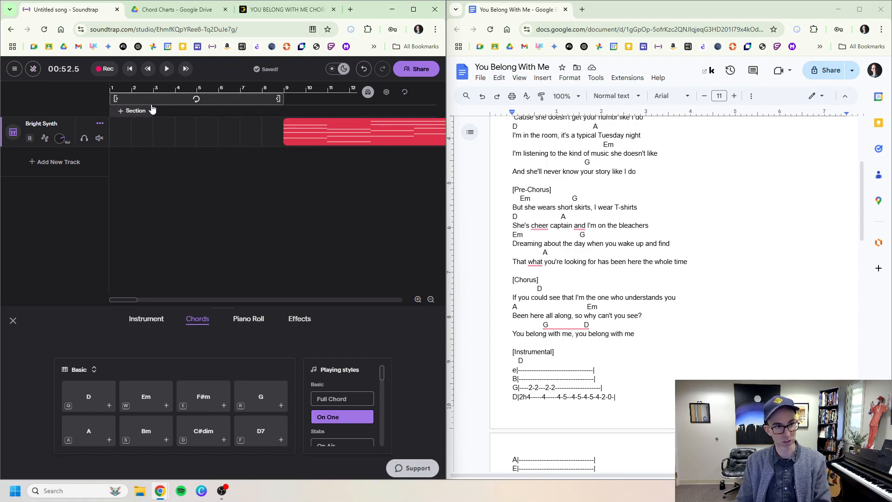
{"action": "left_click", "coordinate": [111, 88]}
{"action": "left_click", "coordinate": [197, 98]}
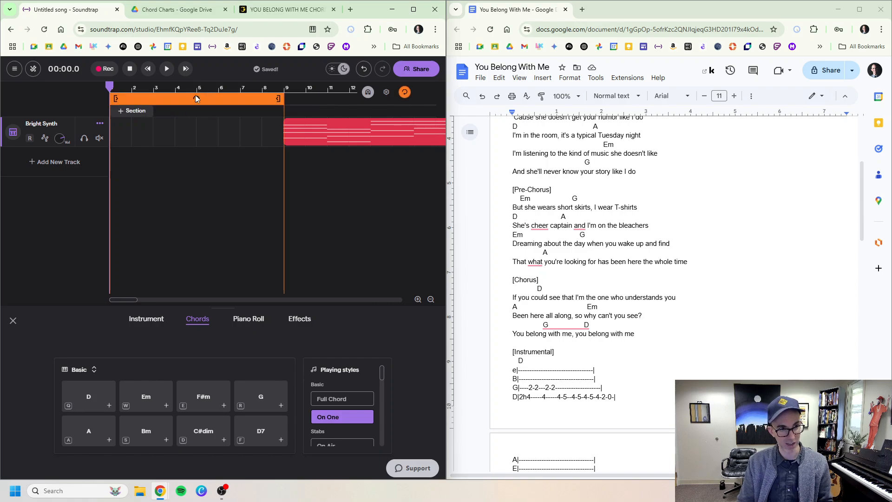
Step: Audition the D chord with the Storytime, Moving Arp, All Four and Moderate Stabs playing styles
{"action": "left_click", "coordinate": [91, 397]}
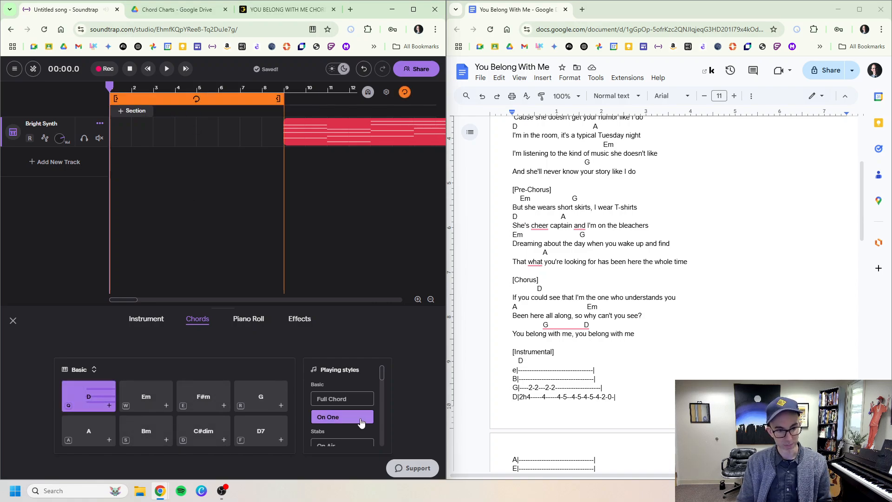
{"action": "scroll", "coordinate": [363, 415], "scroll_direction": "down", "scroll_amount": 3}
{"action": "scroll", "coordinate": [364, 415], "scroll_direction": "down", "scroll_amount": 5}
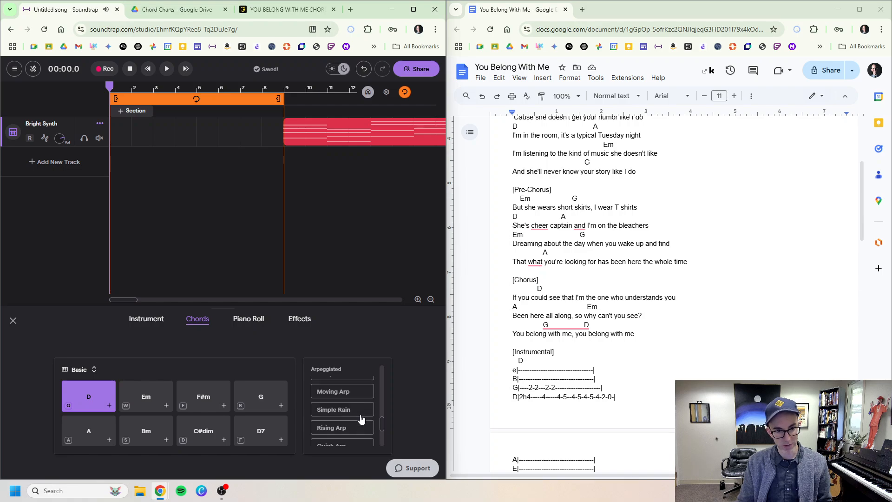
{"action": "left_click", "coordinate": [352, 395]}
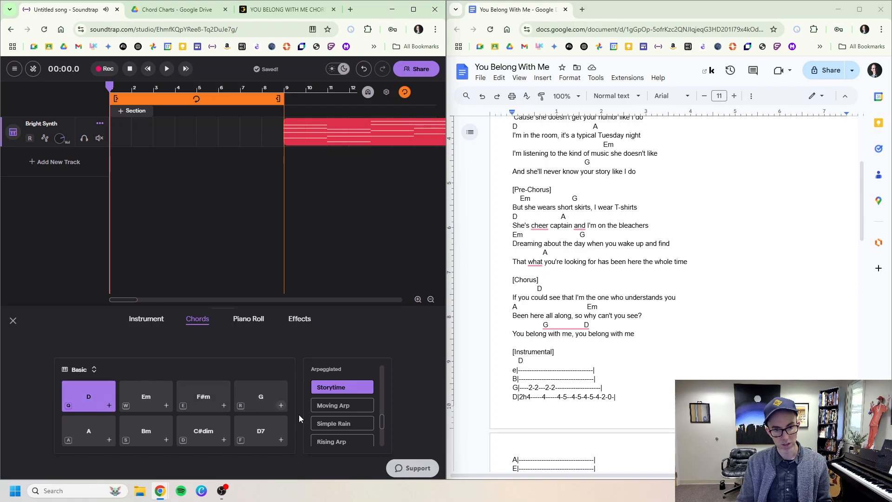
{"action": "left_click", "coordinate": [346, 407]}
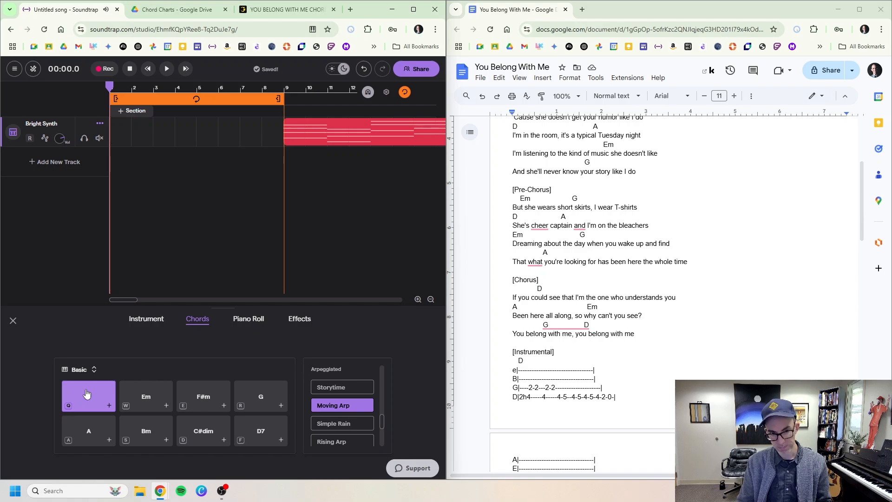
{"action": "scroll", "coordinate": [381, 434], "scroll_direction": "up", "scroll_amount": 3}
{"action": "left_click", "coordinate": [353, 400]}
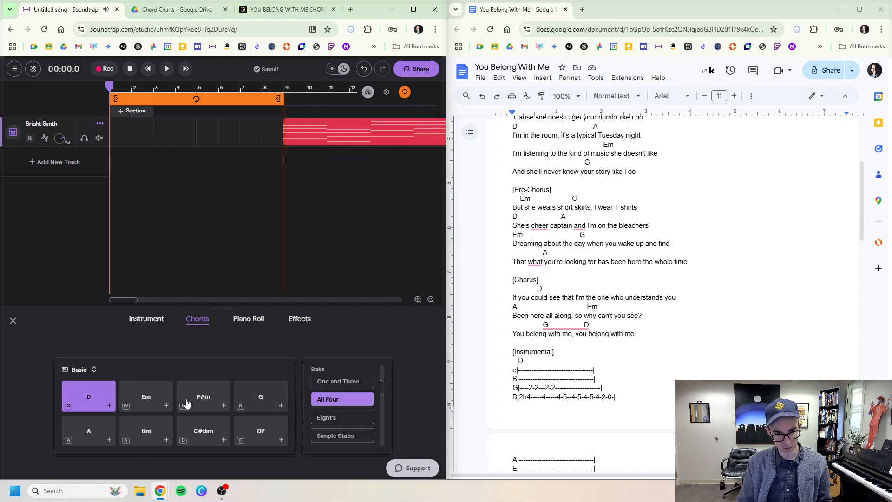
{"action": "scroll", "coordinate": [365, 427], "scroll_direction": "down", "scroll_amount": 2}
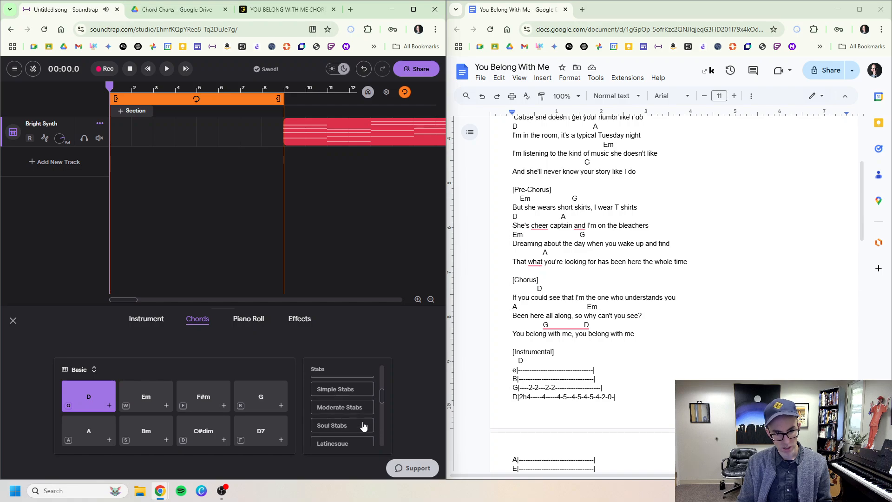
{"action": "left_click", "coordinate": [357, 413]}
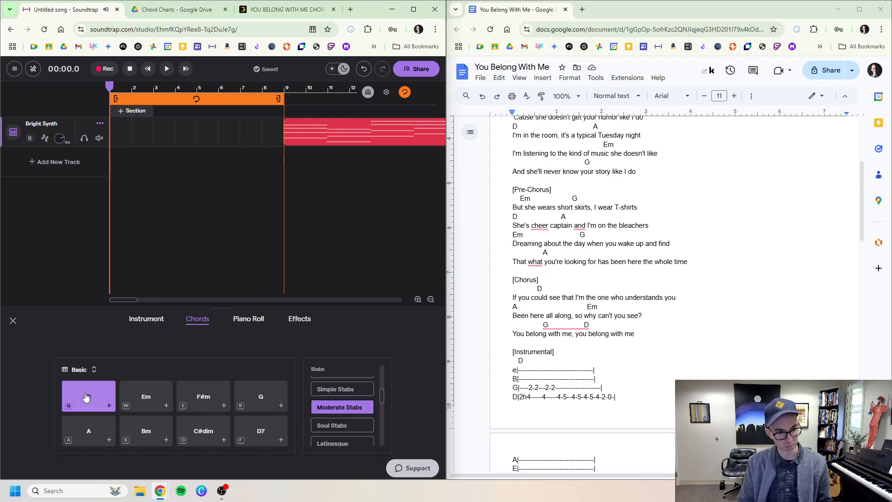
{"action": "scroll", "coordinate": [358, 409], "scroll_direction": "down", "scroll_amount": 5}
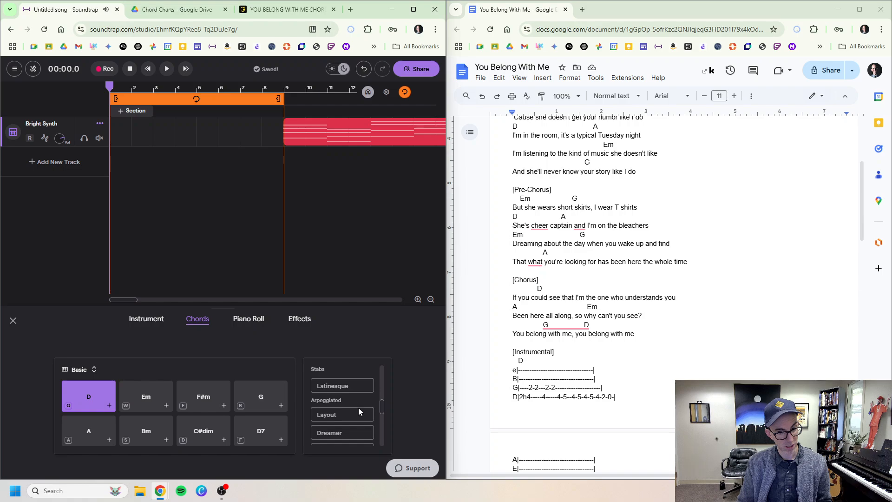
{"action": "scroll", "coordinate": [348, 411], "scroll_direction": "down", "scroll_amount": 1}
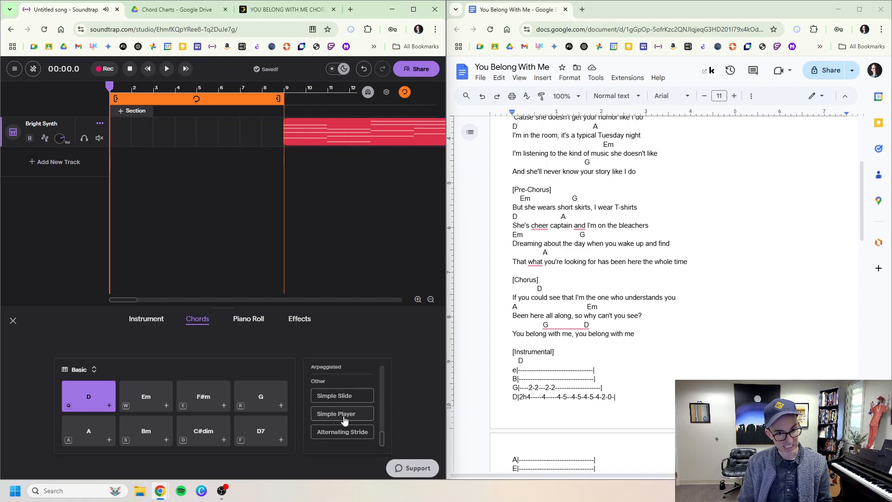
Step: Choose the Simple Player style, preview it on the D chord and add two D chords at measures 1 and 2
{"action": "left_click", "coordinate": [344, 419]}
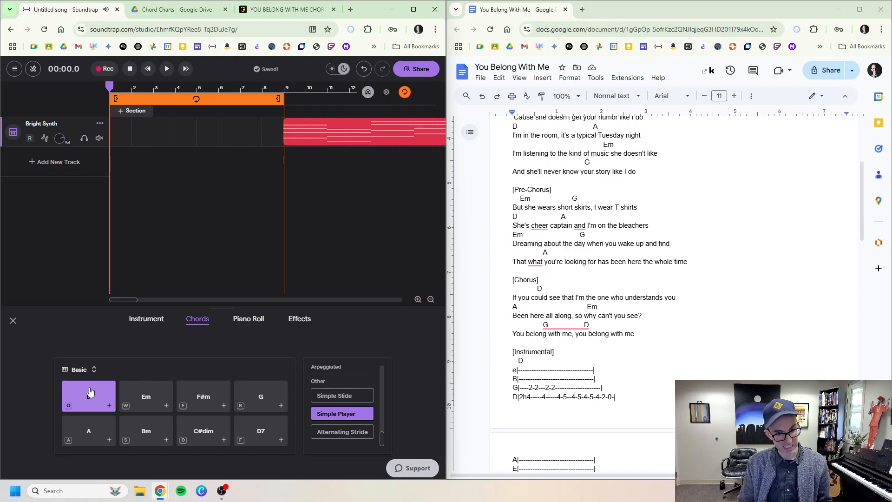
{"action": "left_click", "coordinate": [110, 407]}
{"action": "left_click", "coordinate": [109, 407]}
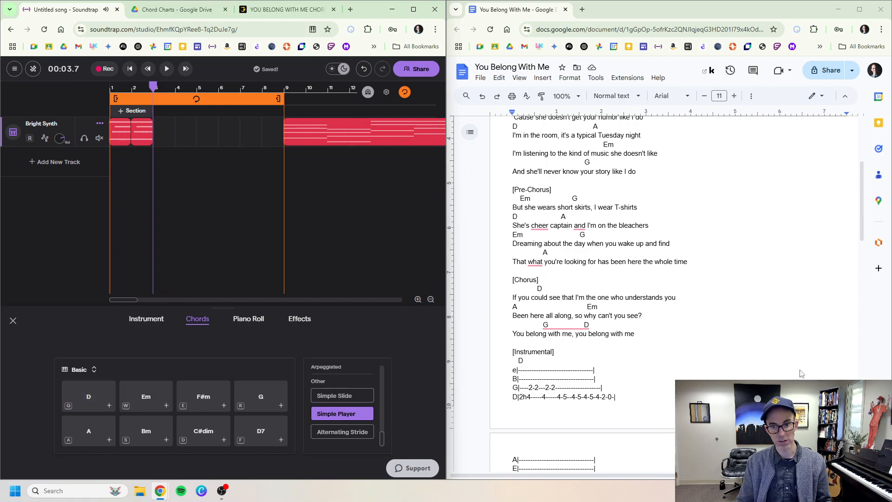
Step: Check the verse progression in the chord chart and add two A, two Bm and two G chords in measures 3 to 8
{"action": "scroll", "coordinate": [697, 362], "scroll_direction": "up", "scroll_amount": 4}
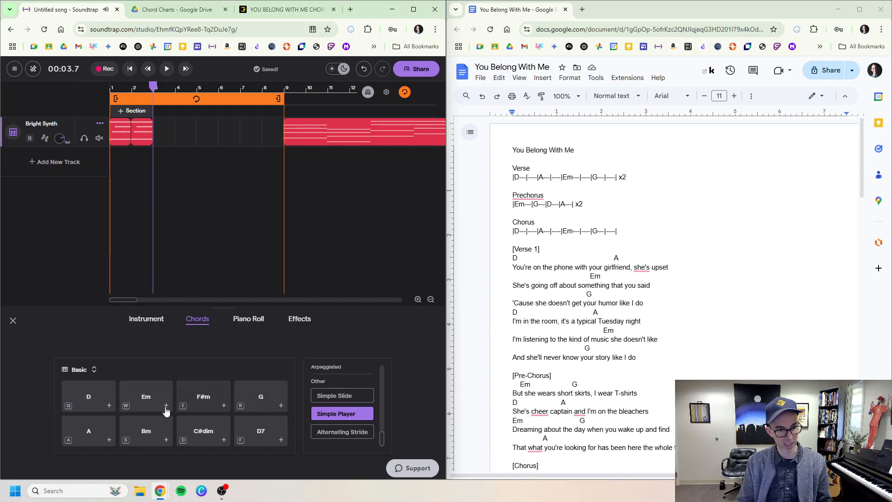
{"action": "left_click", "coordinate": [108, 439]}
{"action": "left_click", "coordinate": [108, 440]}
{"action": "left_click", "coordinate": [166, 439]}
{"action": "left_click", "coordinate": [167, 440]}
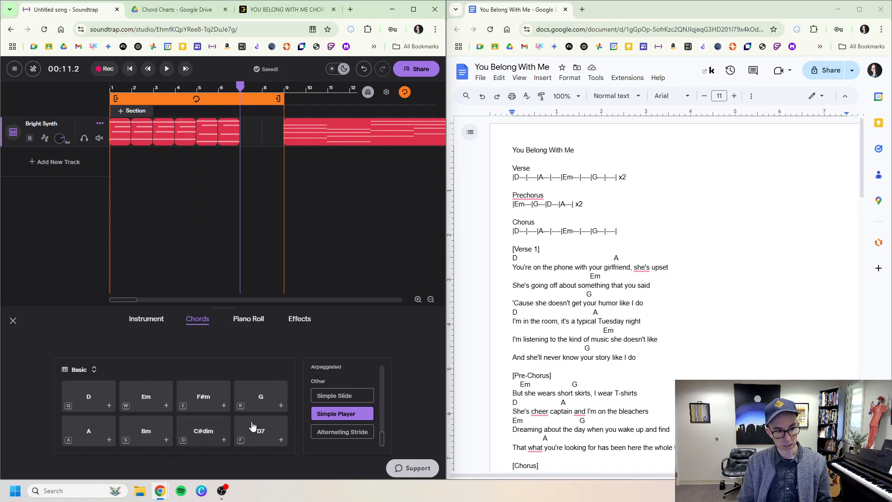
{"action": "left_click", "coordinate": [280, 405]}
{"action": "left_click", "coordinate": [281, 406]}
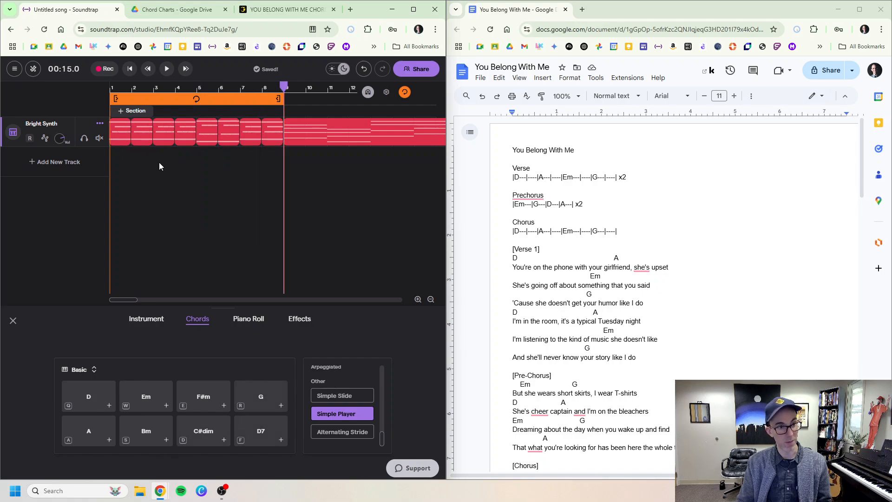
Step: Listen to the verse from measure 1 and change the pitch of the two A chord regions at measures 3 and 4 by -12
{"action": "left_click_drag", "start_coordinate": [159, 162], "coordinate": [179, 125]}
{"action": "right_click", "coordinate": [182, 132]}
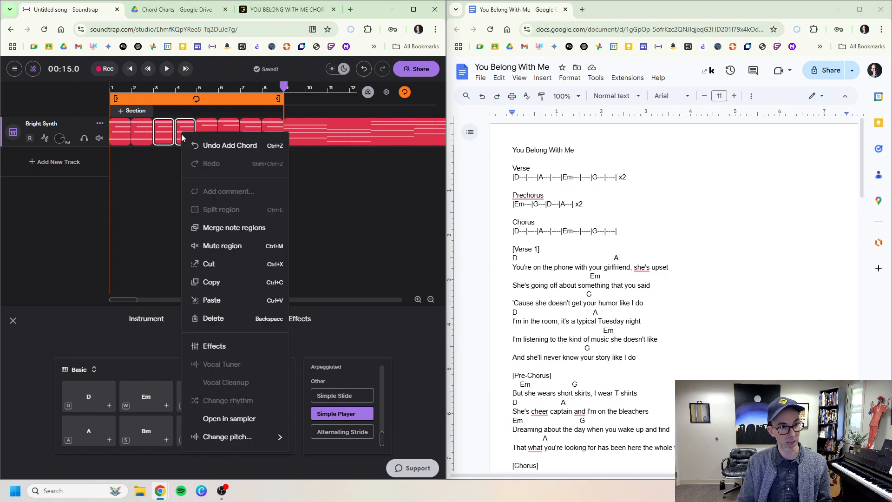
{"action": "left_click", "coordinate": [111, 89]}
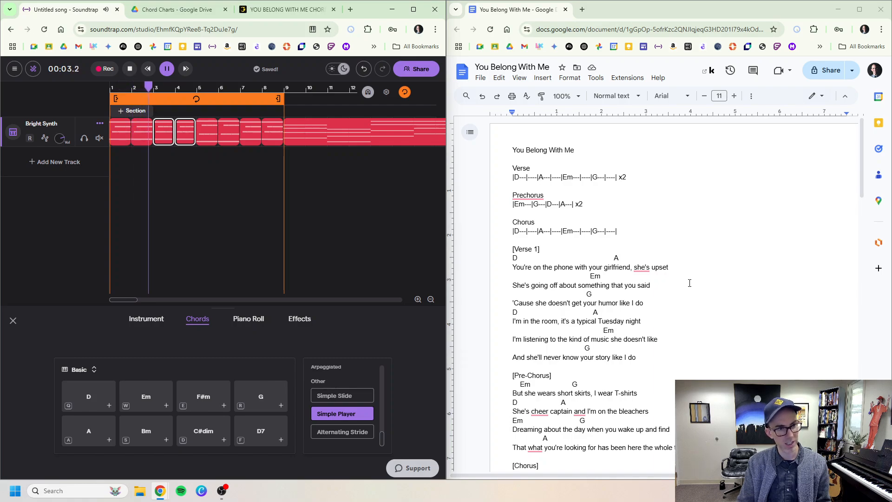
{"action": "key", "text": "space"}
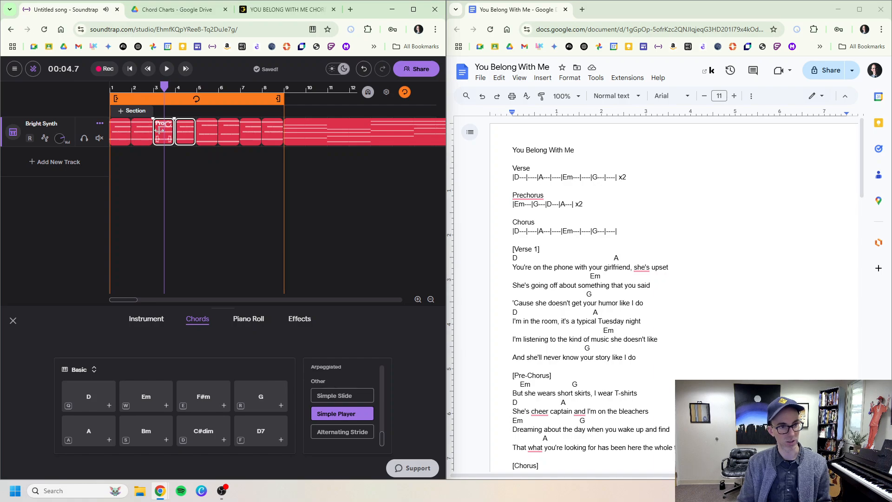
{"action": "right_click", "coordinate": [158, 137]}
{"action": "mouse_move", "coordinate": [246, 434]}
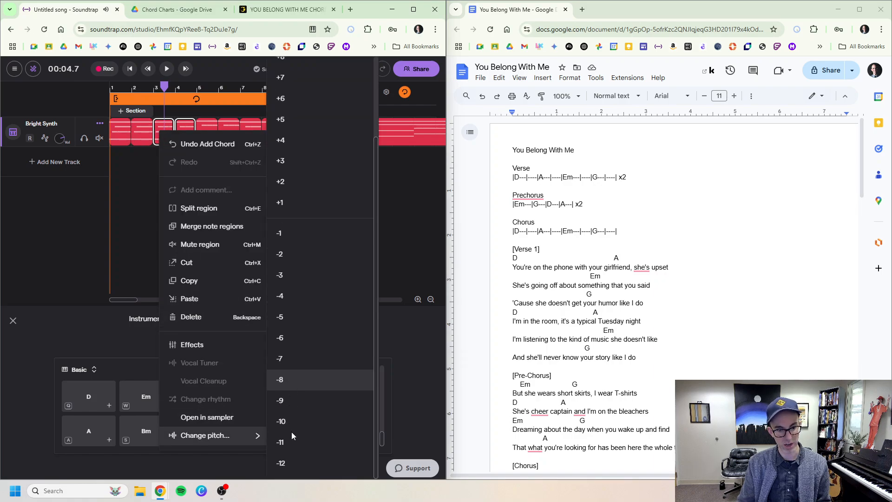
{"action": "left_click", "coordinate": [296, 461]}
Step: Play the verse from measure 1 through measure 5 to check the lowered A chords
{"action": "left_click", "coordinate": [111, 87]}
{"action": "key", "text": "space"}
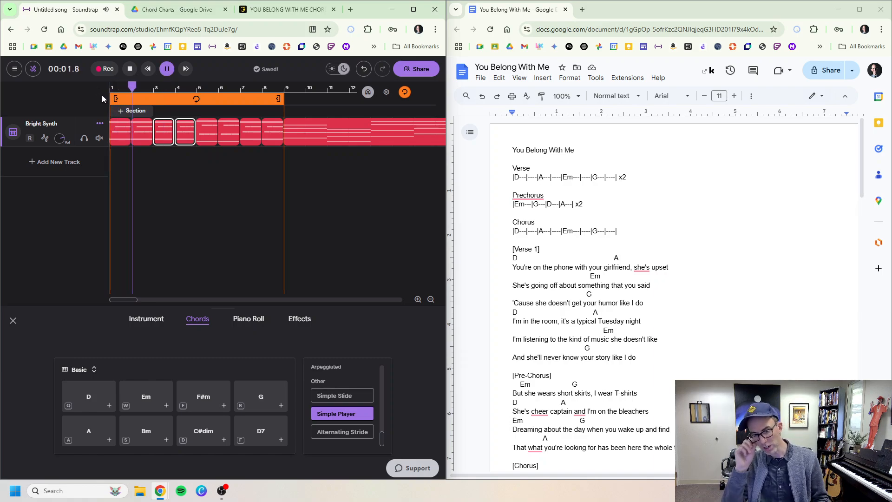
{"action": "scroll", "coordinate": [664, 228], "scroll_direction": "down", "scroll_amount": 3}
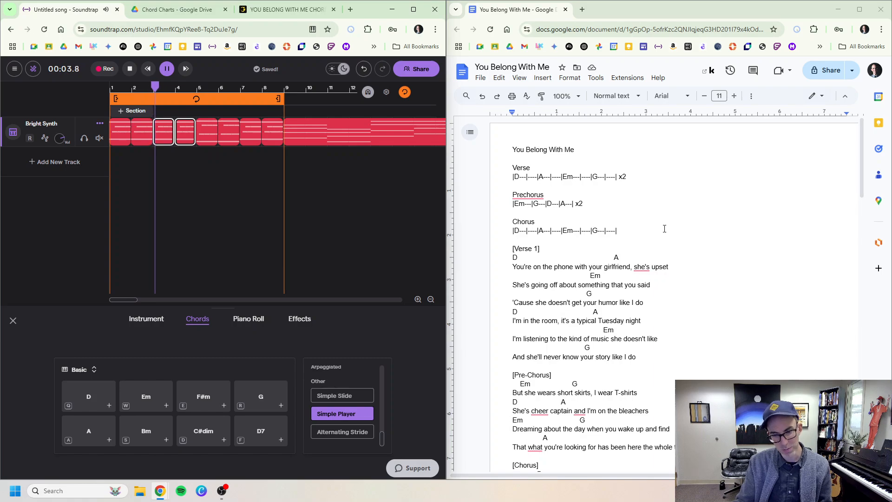
{"action": "scroll", "coordinate": [664, 228], "scroll_direction": "down", "scroll_amount": 1}
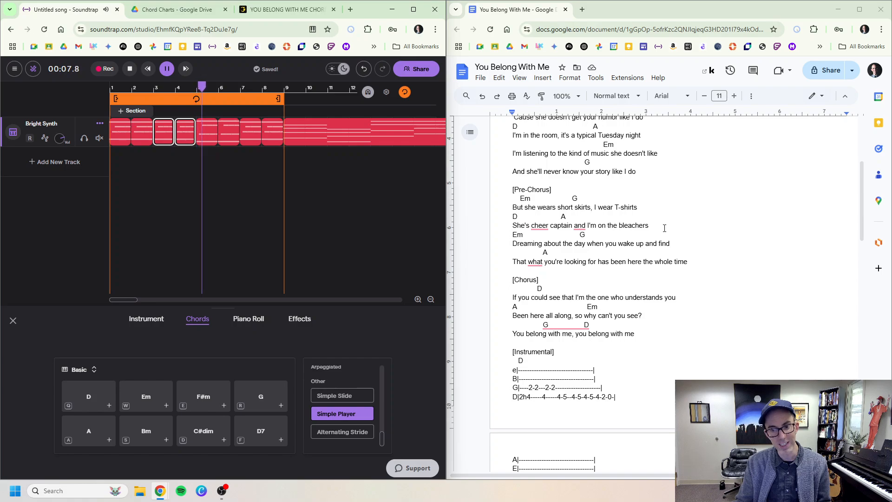
{"action": "key", "text": "space"}
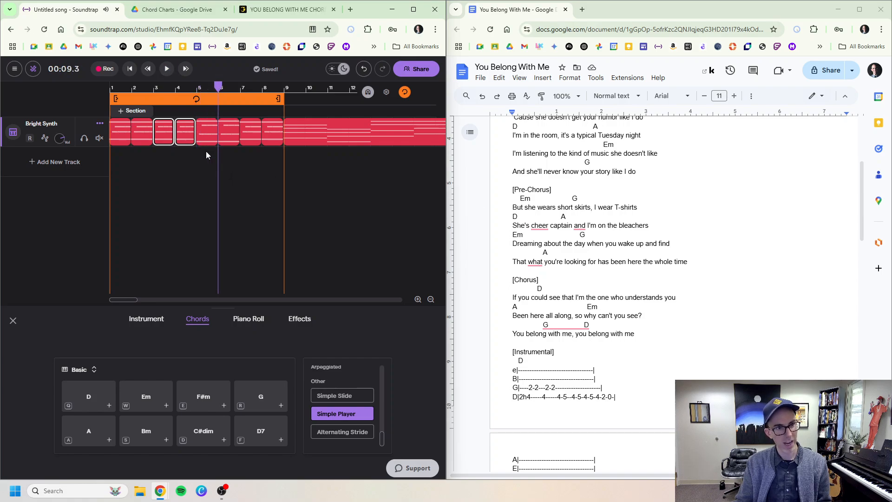
Step: Replace the two Bm regions at measures 5 and 6 with two Em chords
{"action": "left_click", "coordinate": [214, 133]}
{"action": "left_click_drag", "start_coordinate": [215, 132], "coordinate": [221, 130]}
{"action": "key", "text": "Delete"}
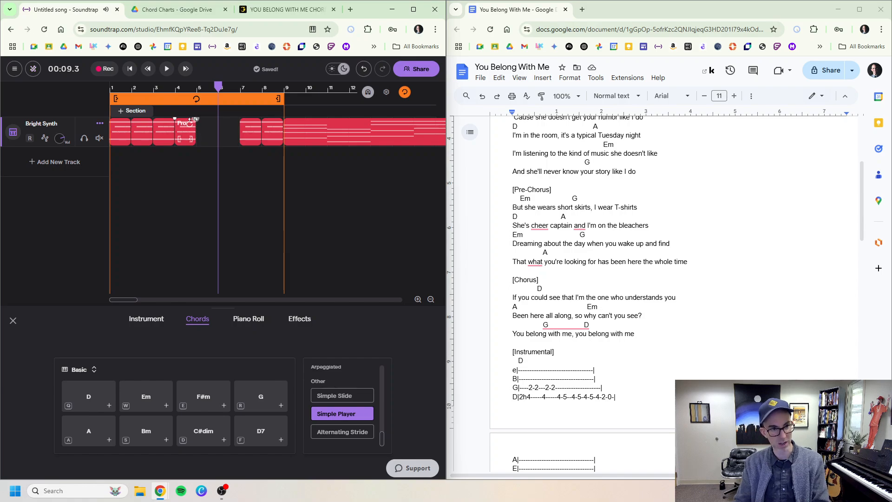
{"action": "left_click", "coordinate": [166, 405]}
{"action": "left_click", "coordinate": [166, 406]}
Step: Play from measure 5 through the loop back to measure 1 and compare the progression with the chord chart
{"action": "left_click", "coordinate": [194, 88]}
{"action": "key", "text": "space"}
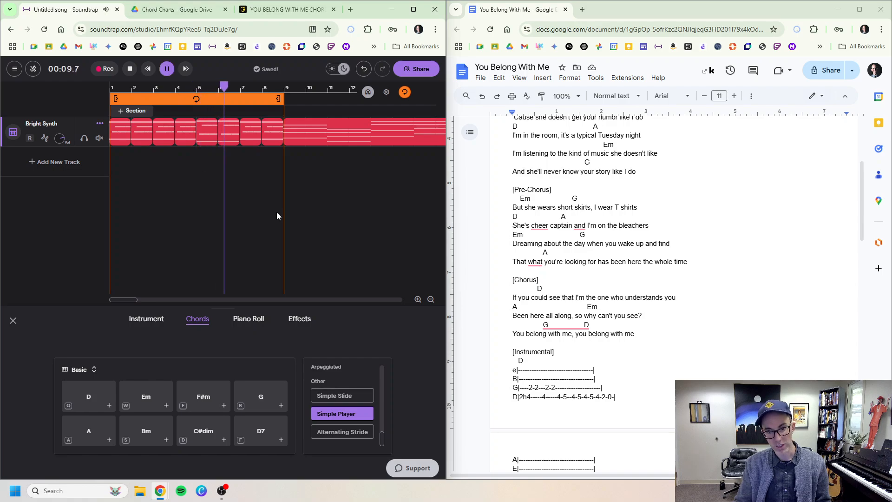
{"action": "scroll", "coordinate": [584, 254], "scroll_direction": "up", "scroll_amount": 4}
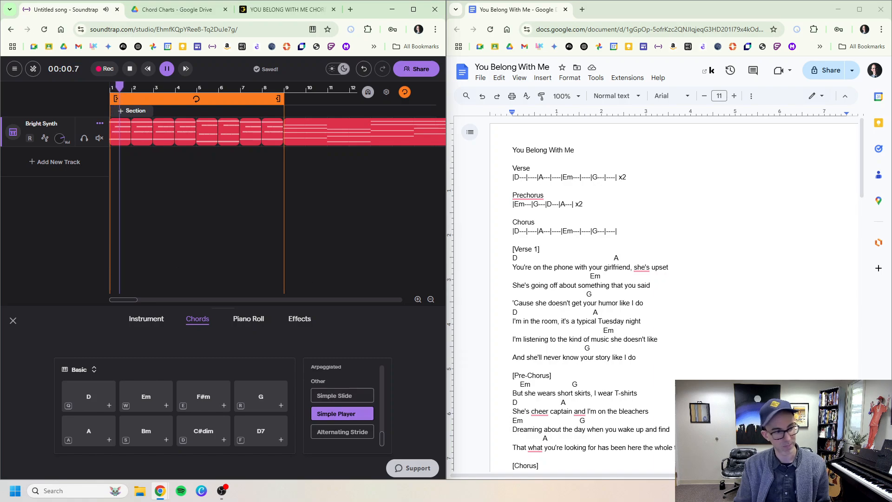
{"action": "key", "text": "space"}
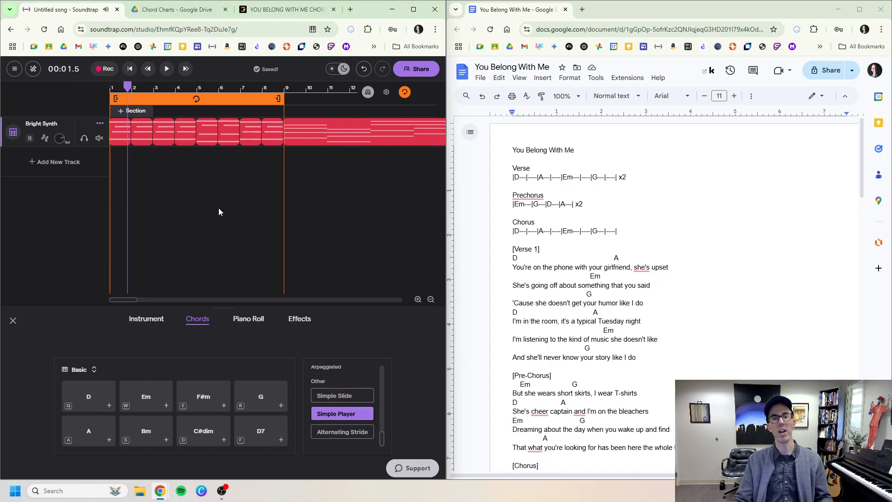
Step: Browse the chord chart down to verse 2 and maximize the Soundtrap window
{"action": "scroll", "coordinate": [655, 343], "scroll_direction": "down", "scroll_amount": 7}
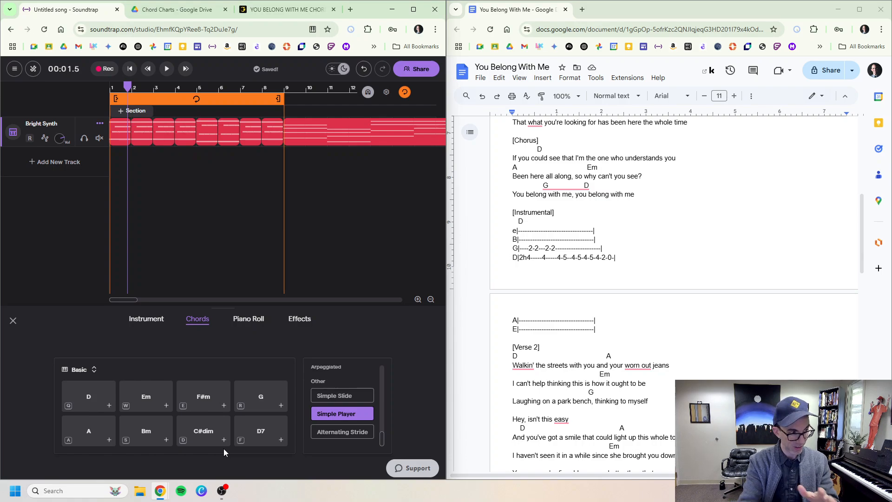
{"action": "left_click", "coordinate": [413, 9]}
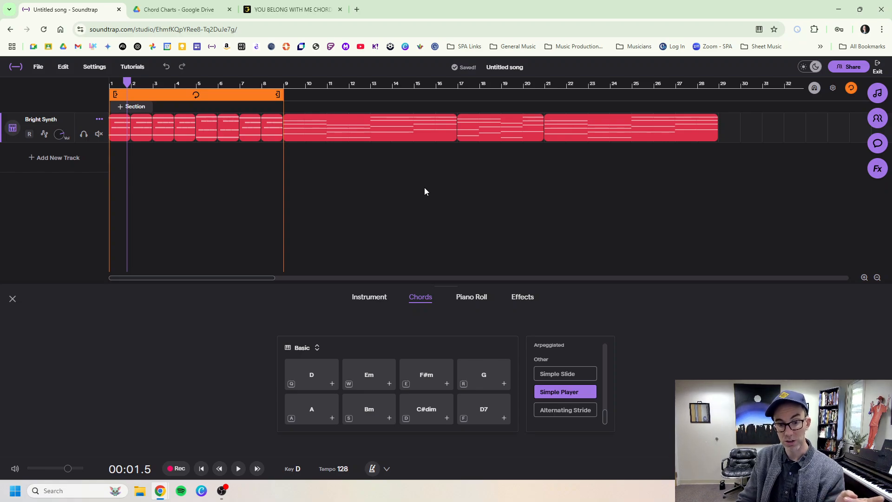
Step: Add a microphone track below the Bright Synth track and delete it again
{"action": "left_click", "coordinate": [44, 158]}
{"action": "left_click", "coordinate": [344, 197]}
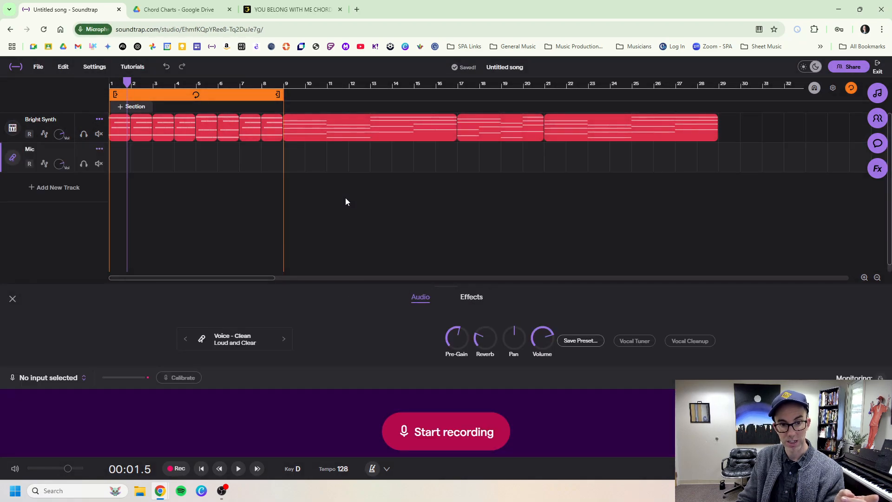
{"action": "left_click", "coordinate": [98, 149]}
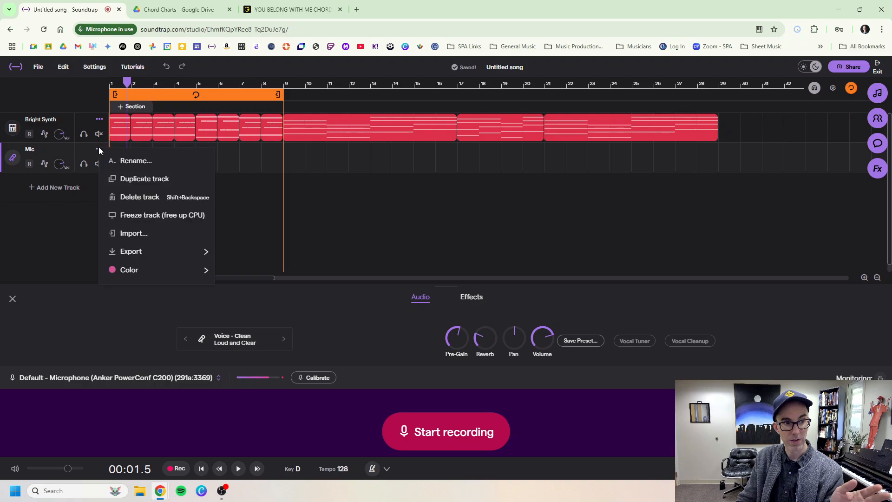
{"action": "left_click", "coordinate": [121, 199]}
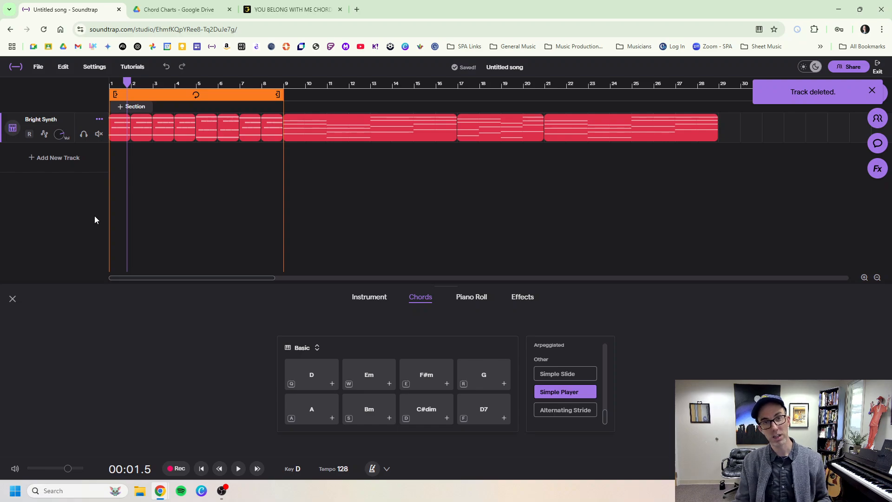